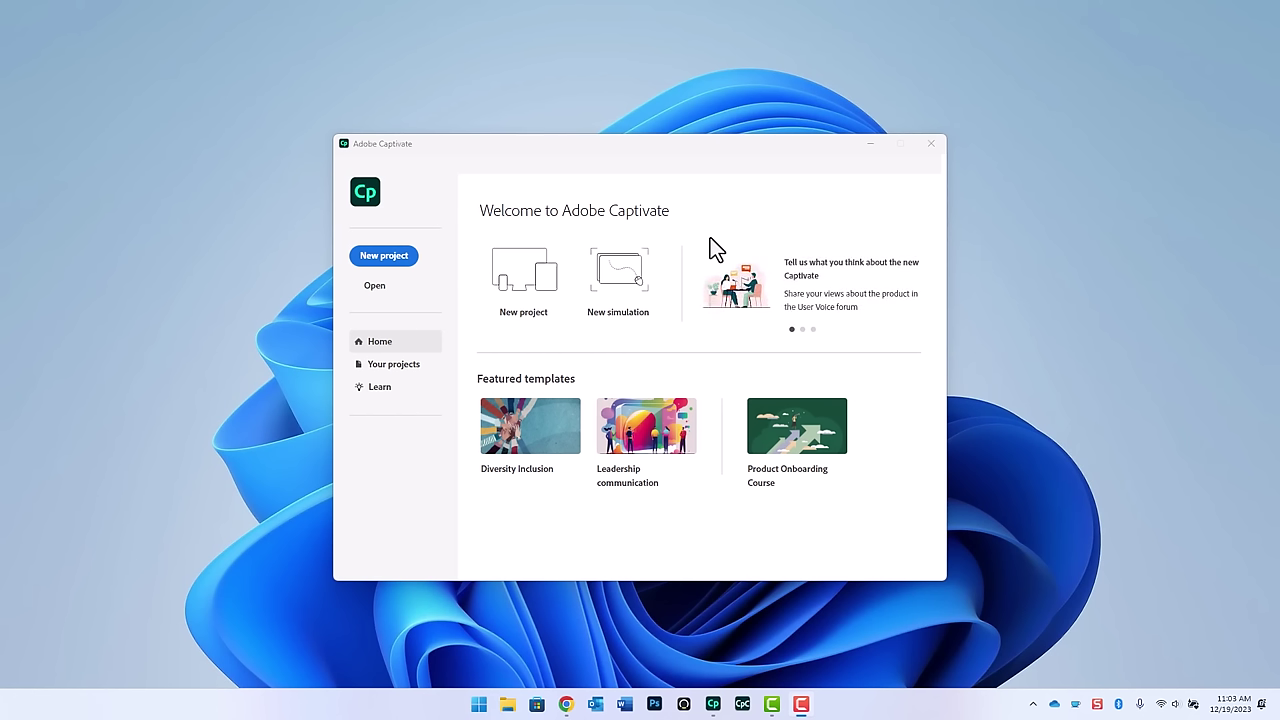
# Step: Start a new software simulation and set its recording mode to Training in Preferences
pyautogui.click(625, 278)
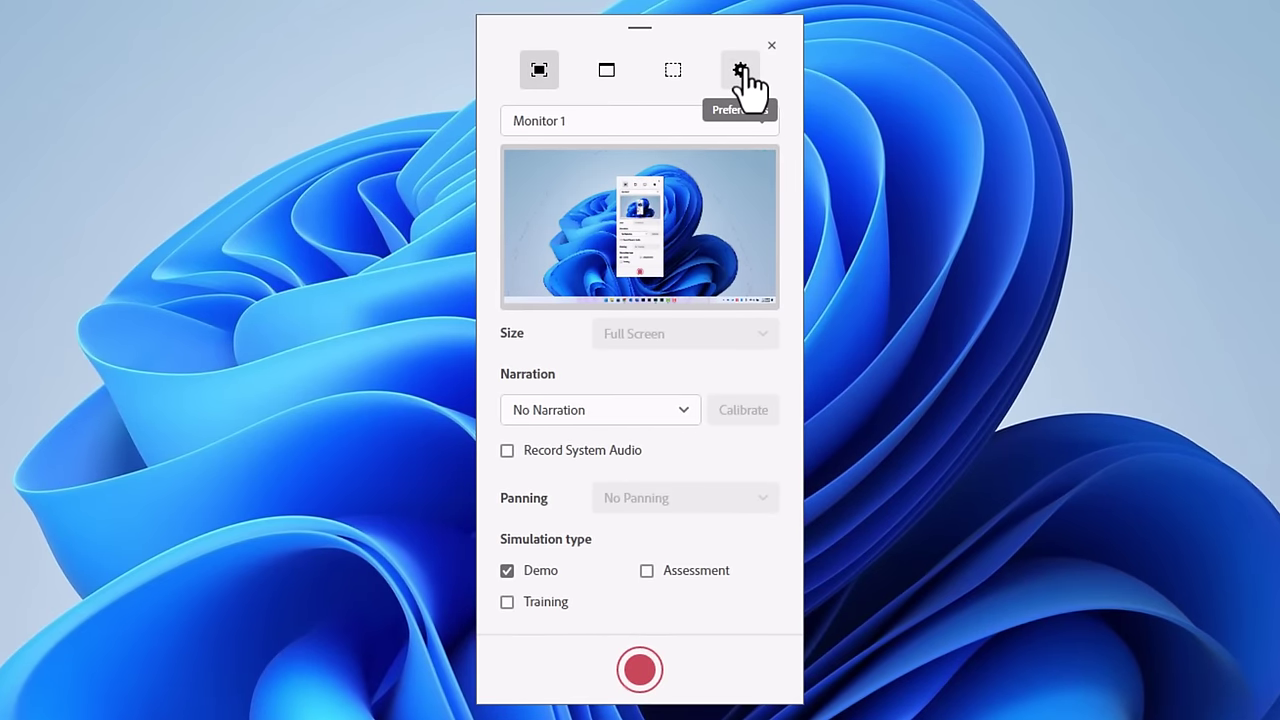
pyautogui.click(740, 72)
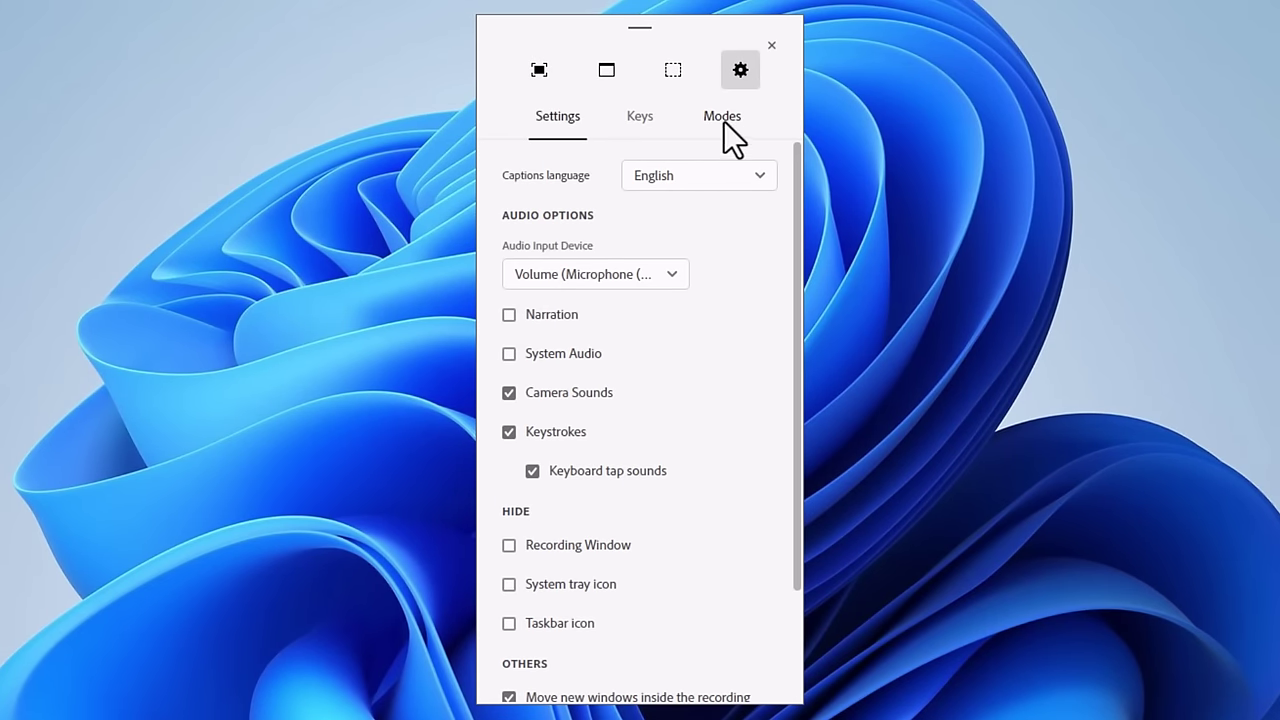
pyautogui.click(722, 118)
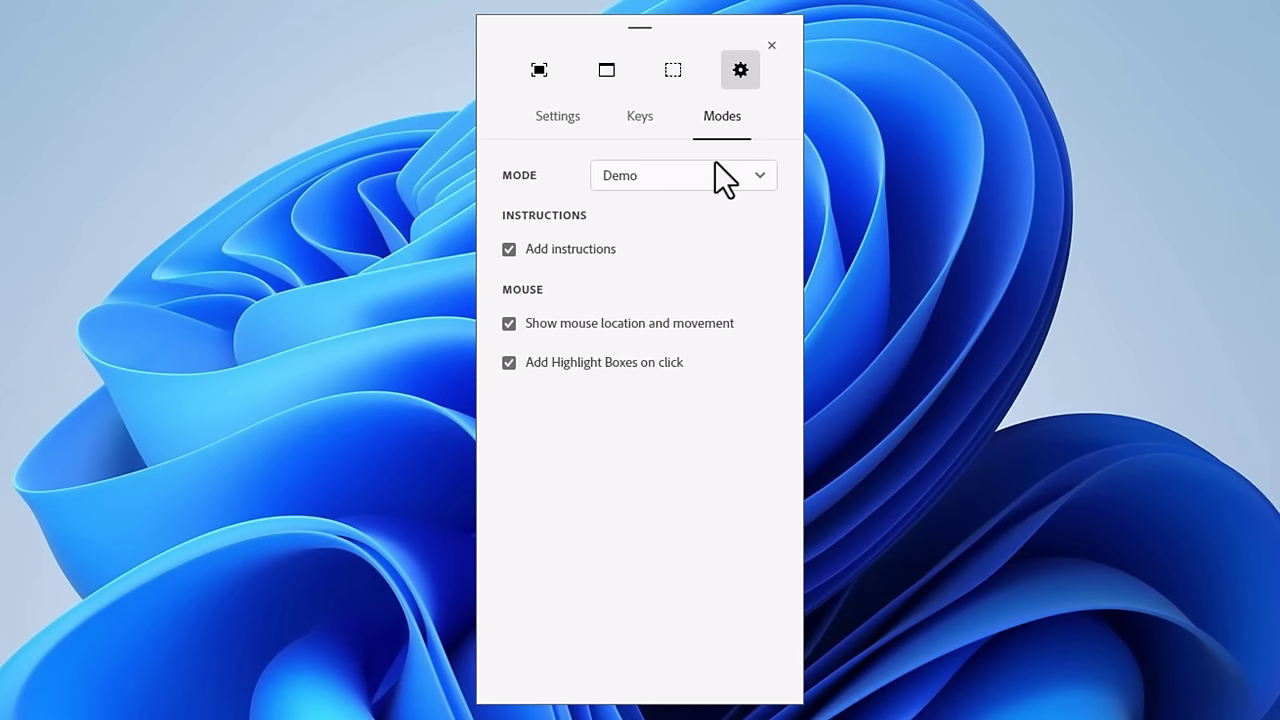
pyautogui.click(663, 178)
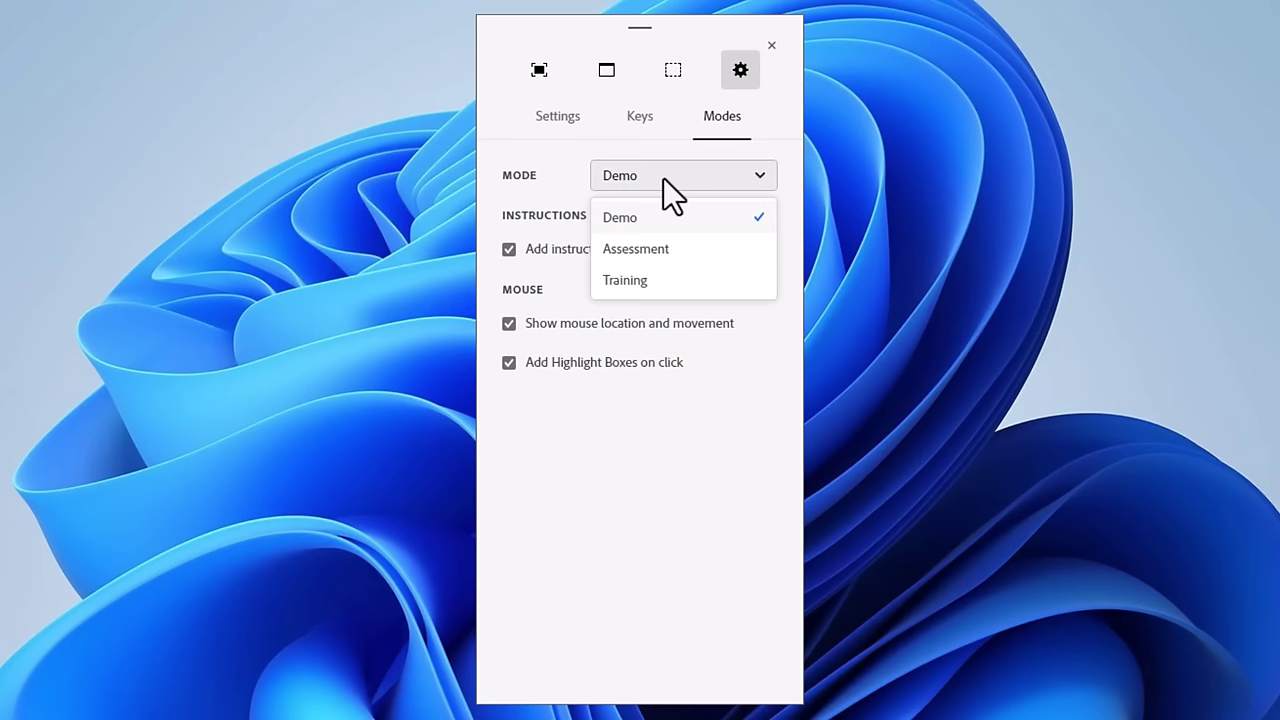
pyautogui.click(642, 285)
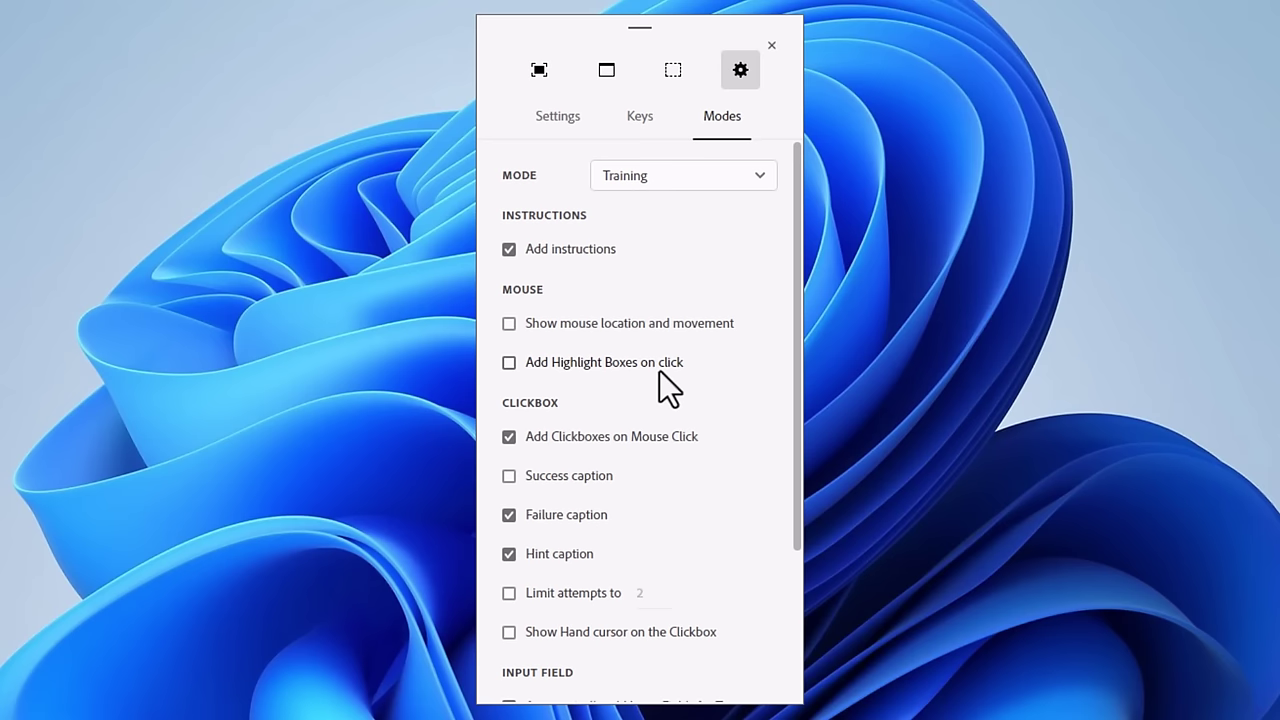
pyautogui.scroll(-2, 659, 372)
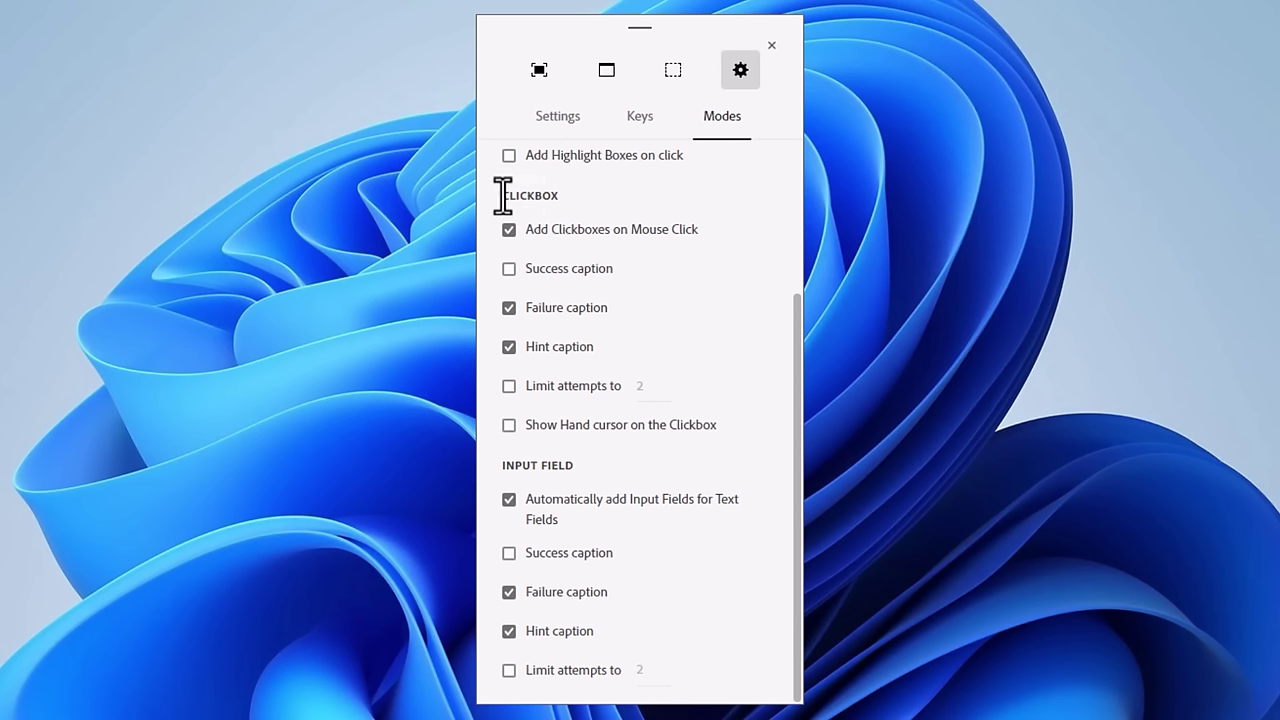
pyautogui.moveTo(501, 195); pyautogui.dragTo(560, 199)
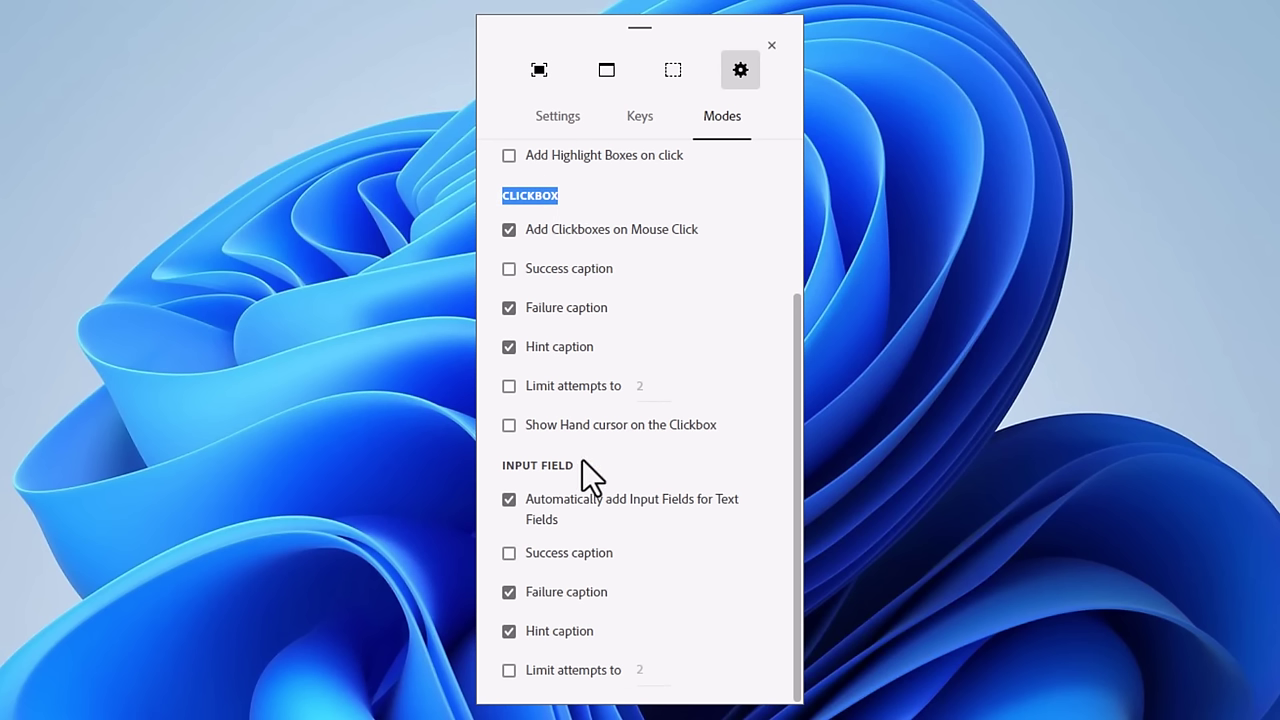
pyautogui.moveTo(572, 466); pyautogui.dragTo(500, 466)
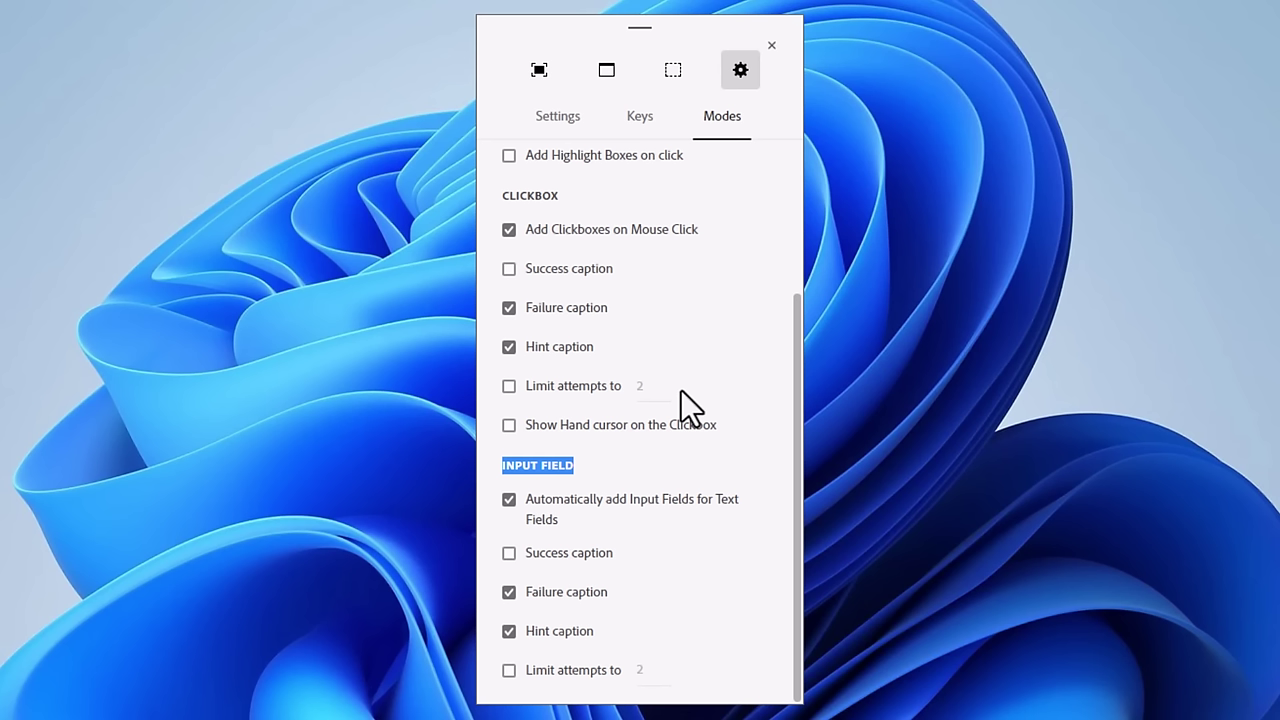
pyautogui.click(505, 196)
pyautogui.moveTo(503, 196); pyautogui.dragTo(558, 196)
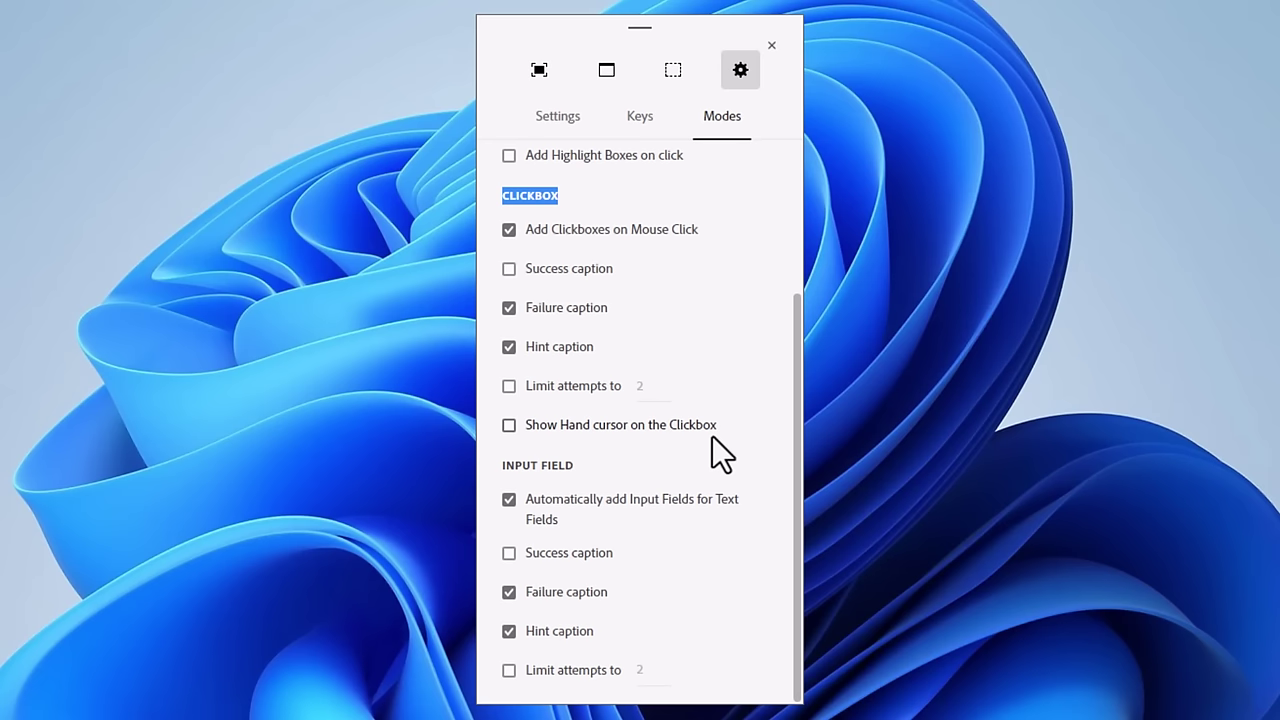
# Step: Switch the capture to a Custom area, reposition it, and keep it at 1024 x 768
pyautogui.click(540, 72)
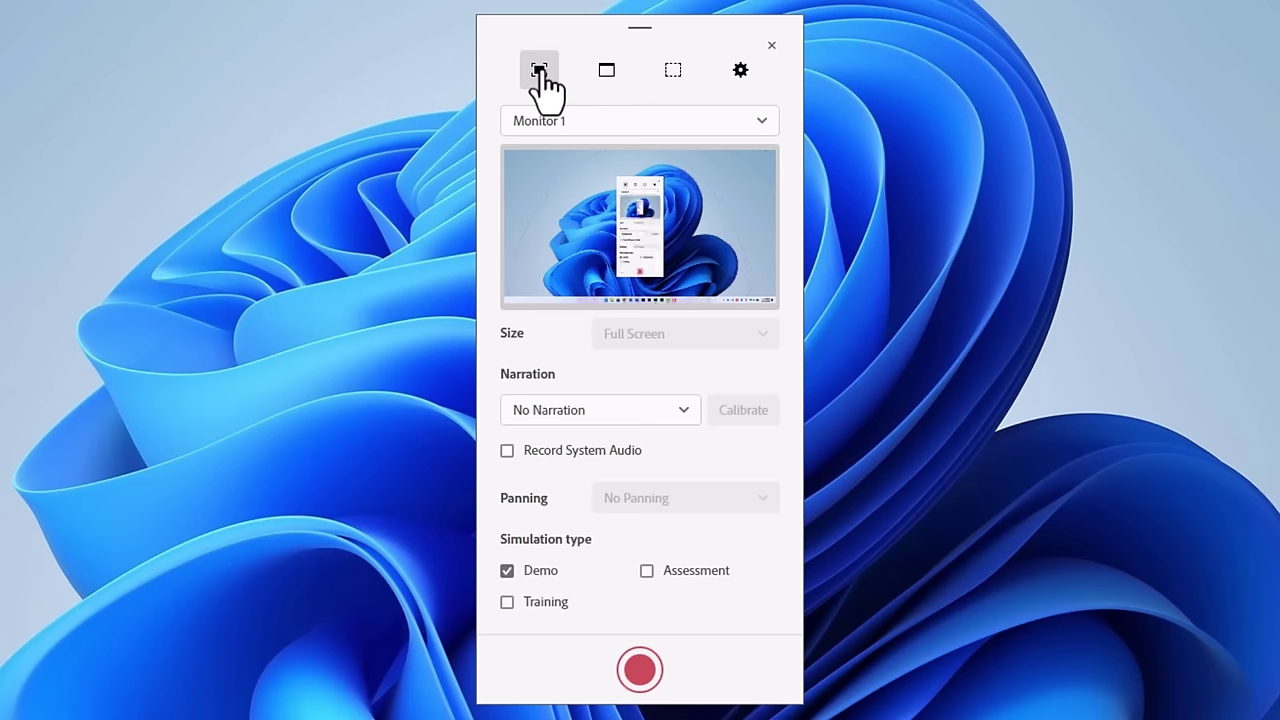
pyautogui.click(671, 80)
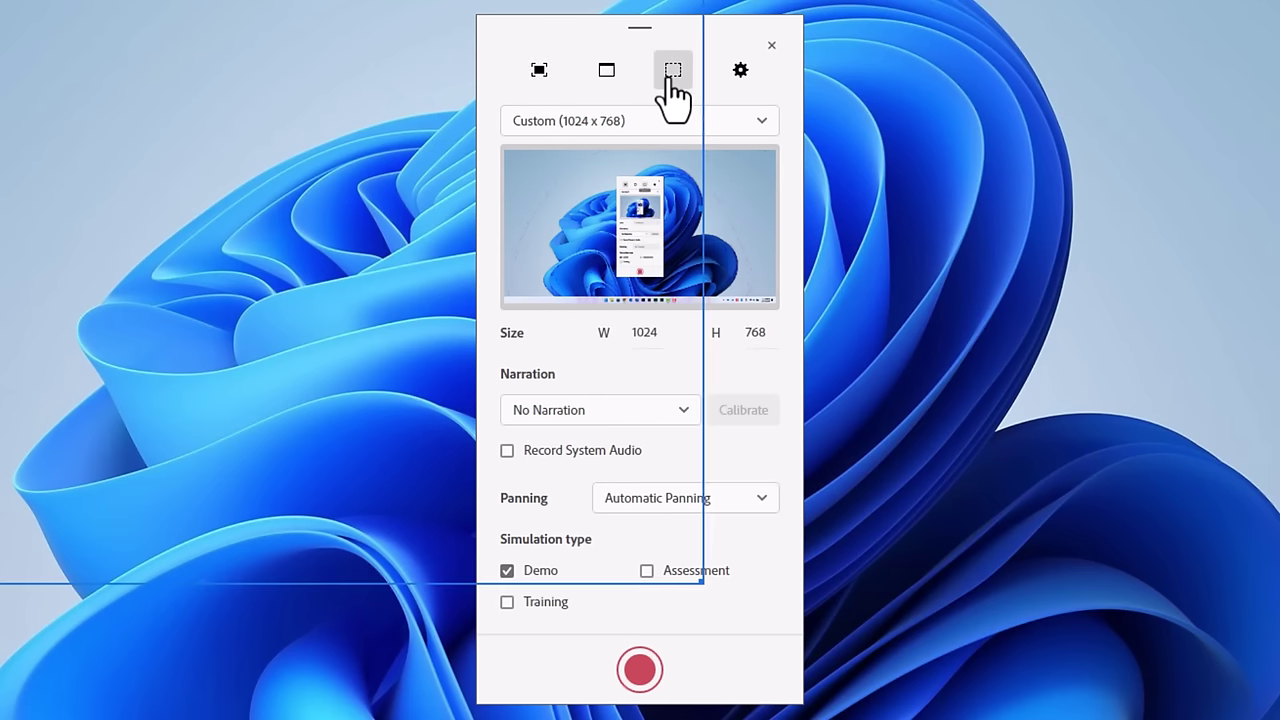
pyautogui.moveTo(703, 20); pyautogui.dragTo(1135, 5)
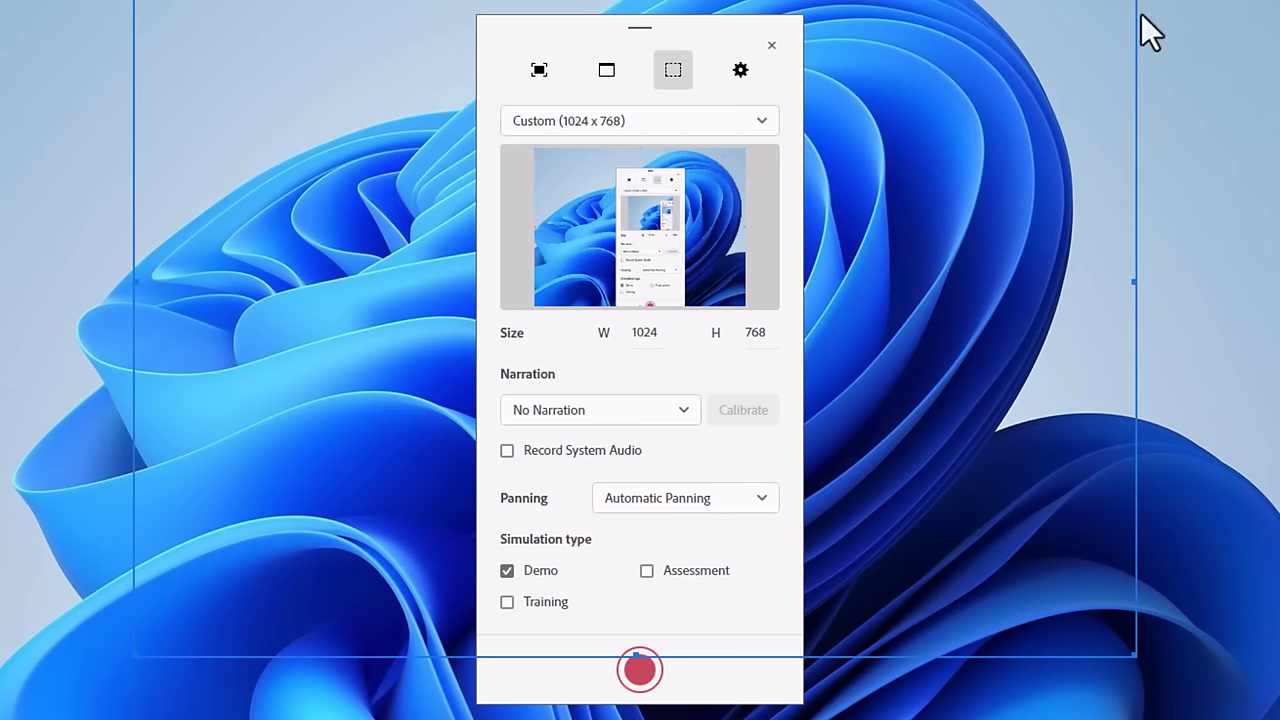
pyautogui.moveTo(1133, 657); pyautogui.dragTo(1195, 481)
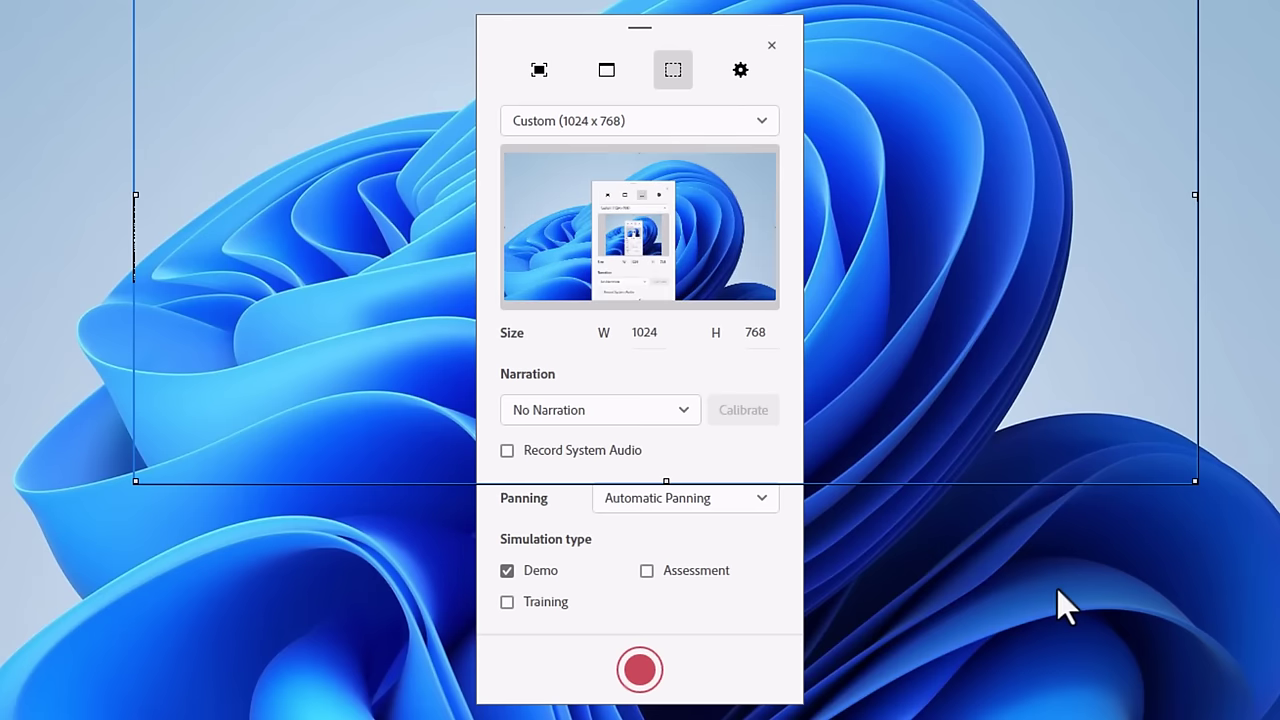
pyautogui.doubleClick(645, 334)
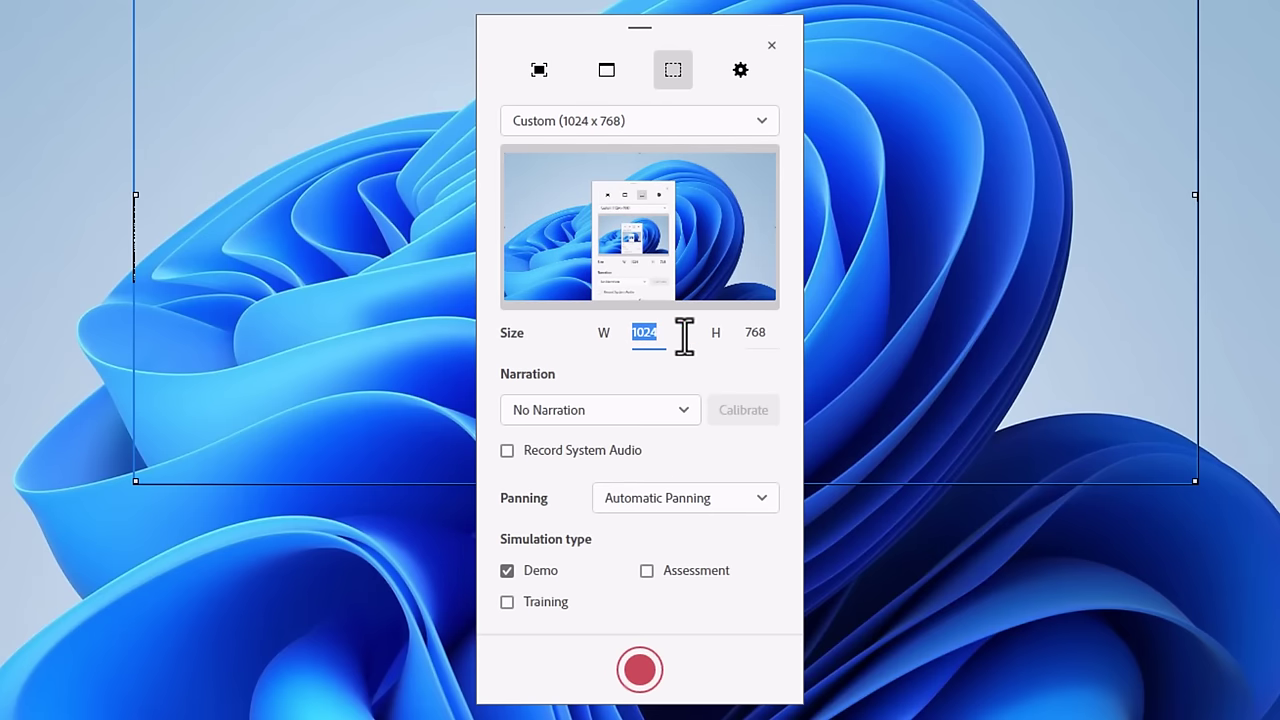
pyautogui.doubleClick(757, 332)
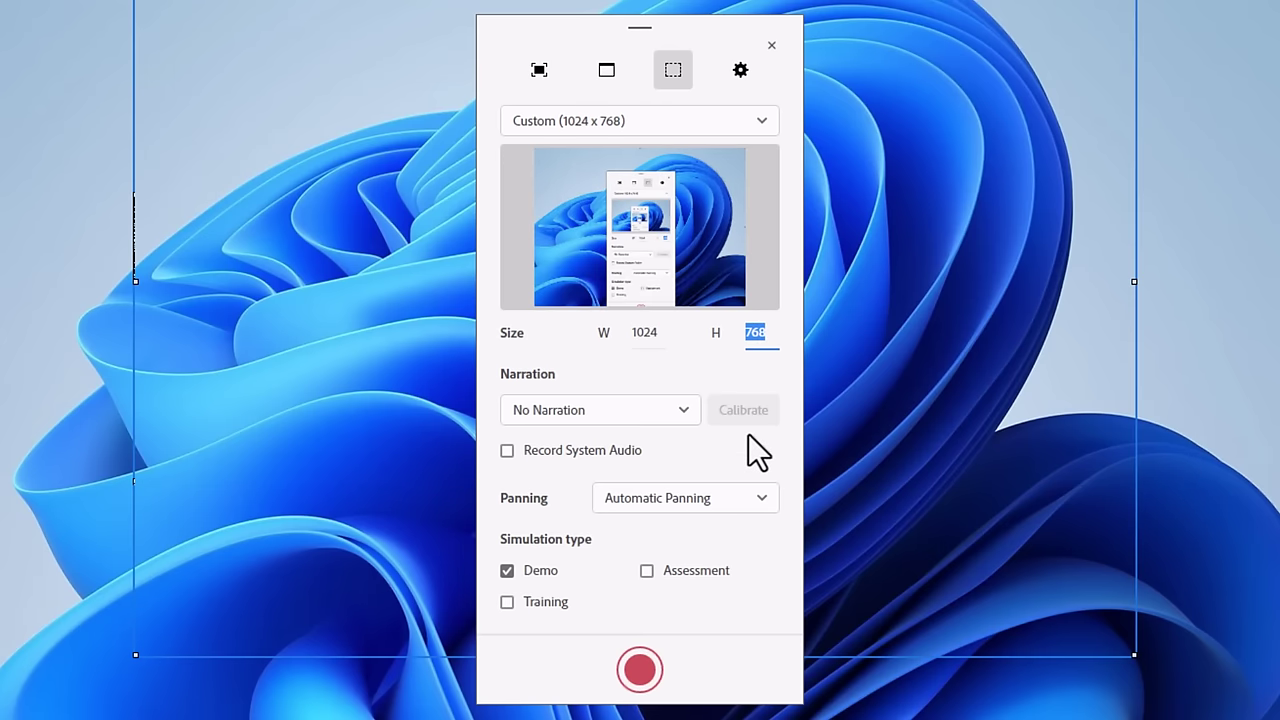
# Step: Capture the Google Chrome application window, sized to a selected app region of the Expedia page
pyautogui.click(607, 72)
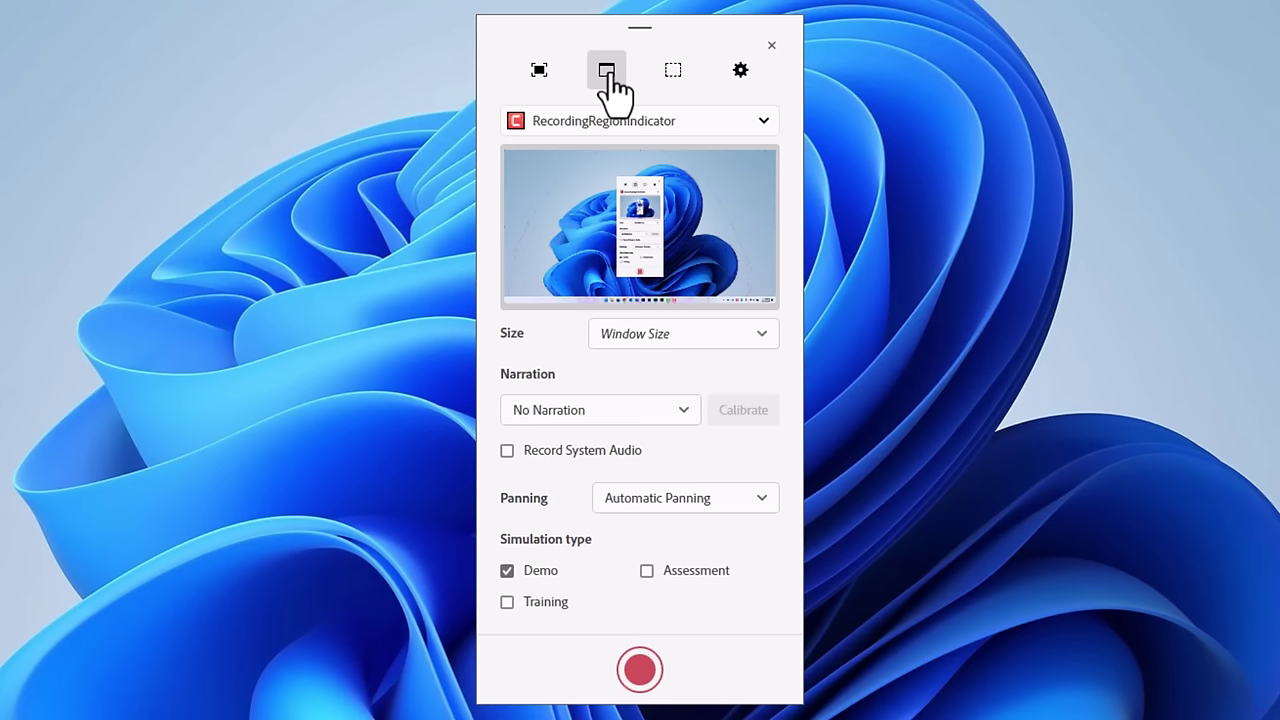
pyautogui.click(620, 120)
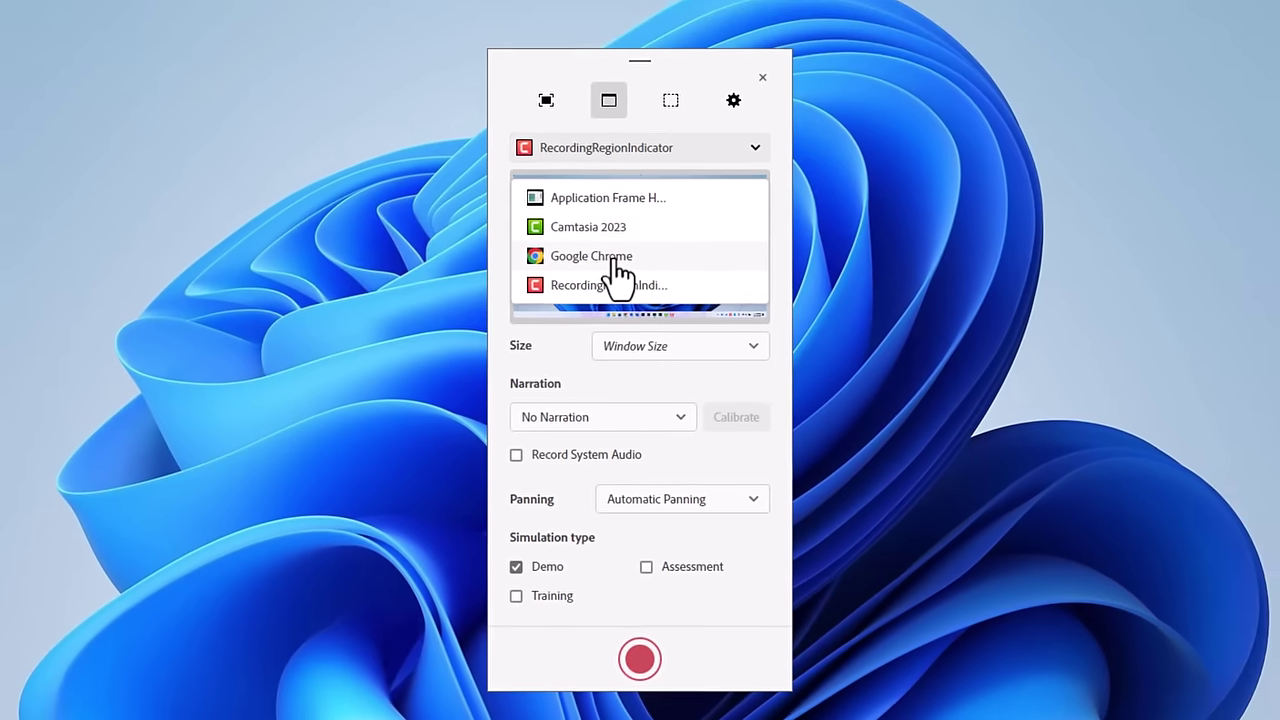
pyautogui.click(600, 238)
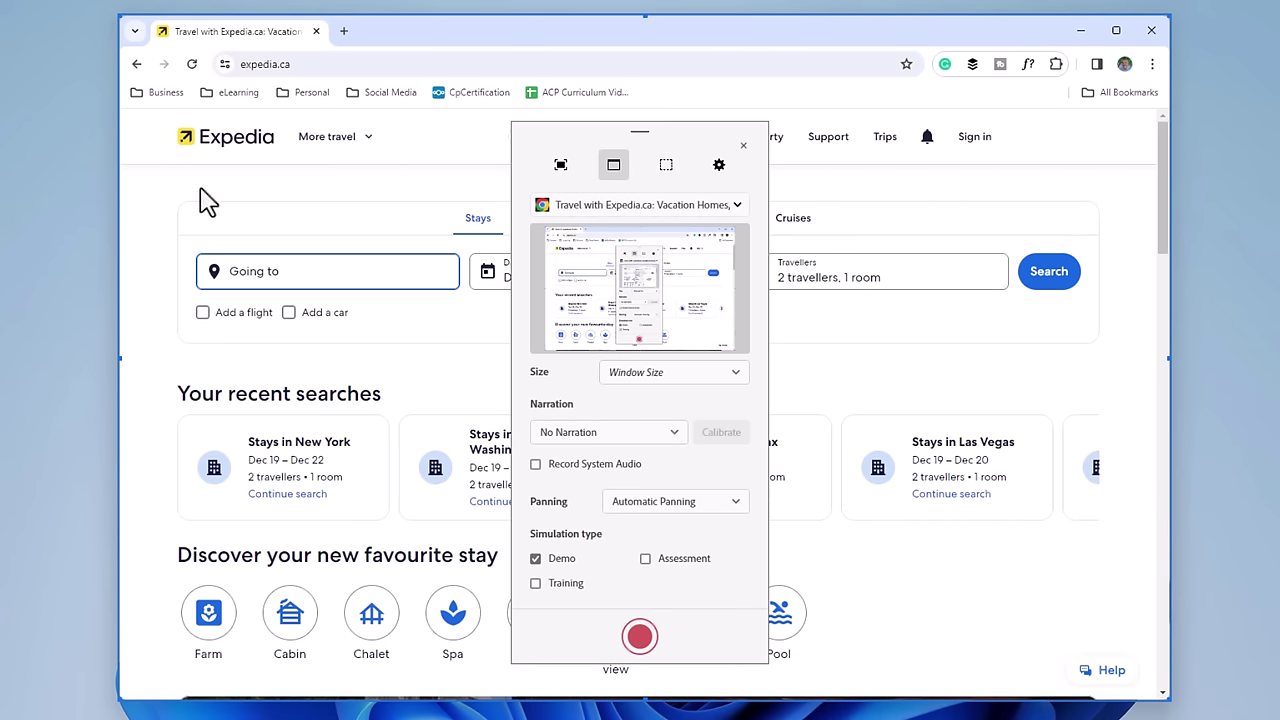
pyautogui.click(676, 378)
pyautogui.click(660, 531)
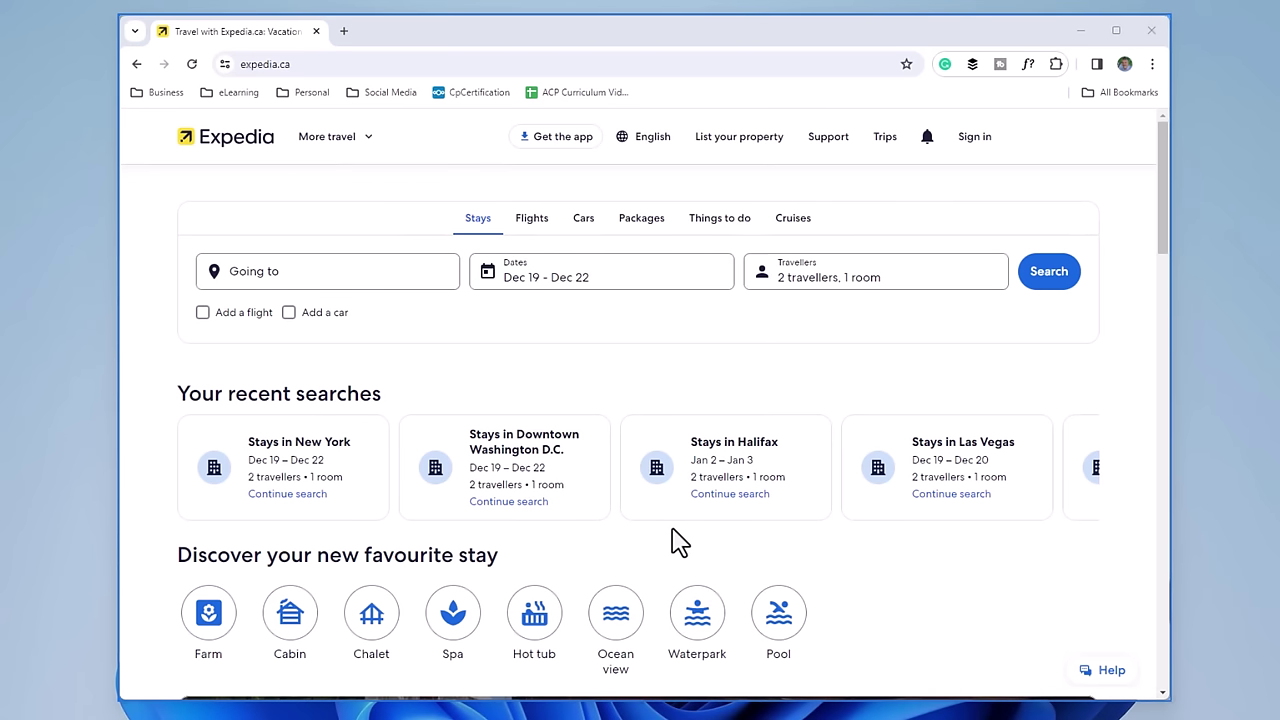
pyautogui.click(158, 144)
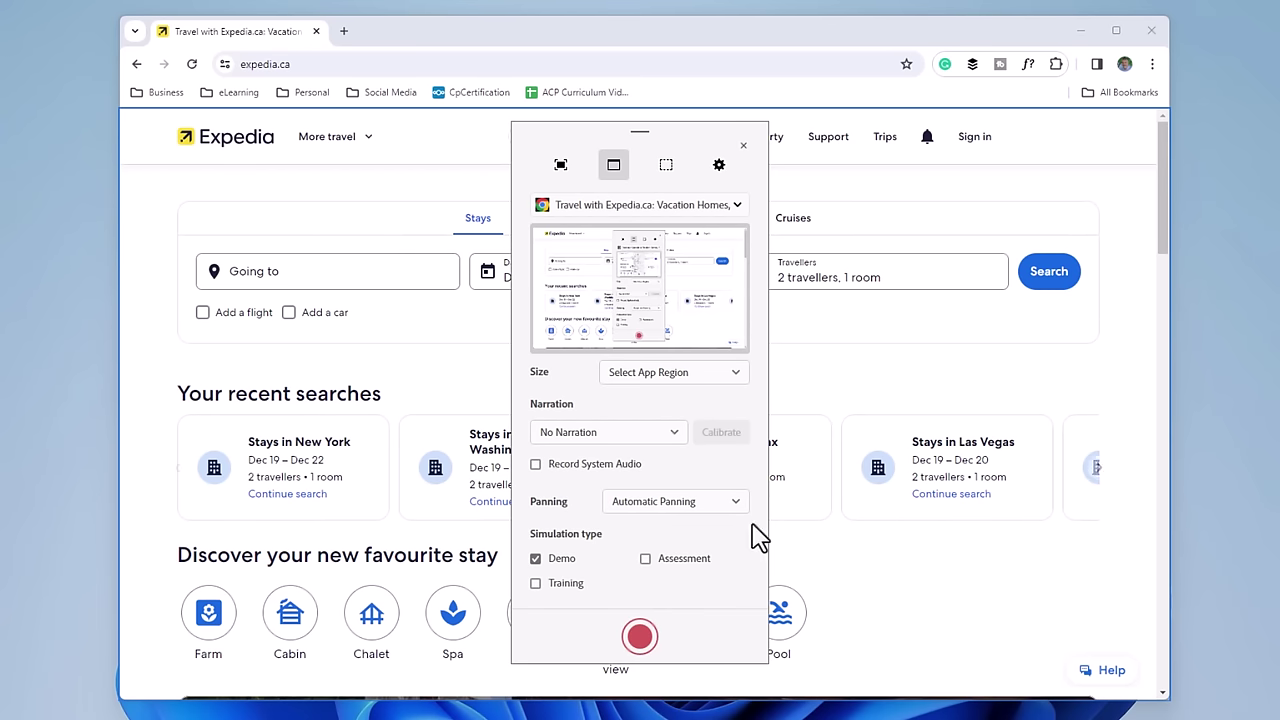
# Step: Set No Panning, check Training, uncheck Demo, and start recording the Expedia window
pyautogui.click(650, 508)
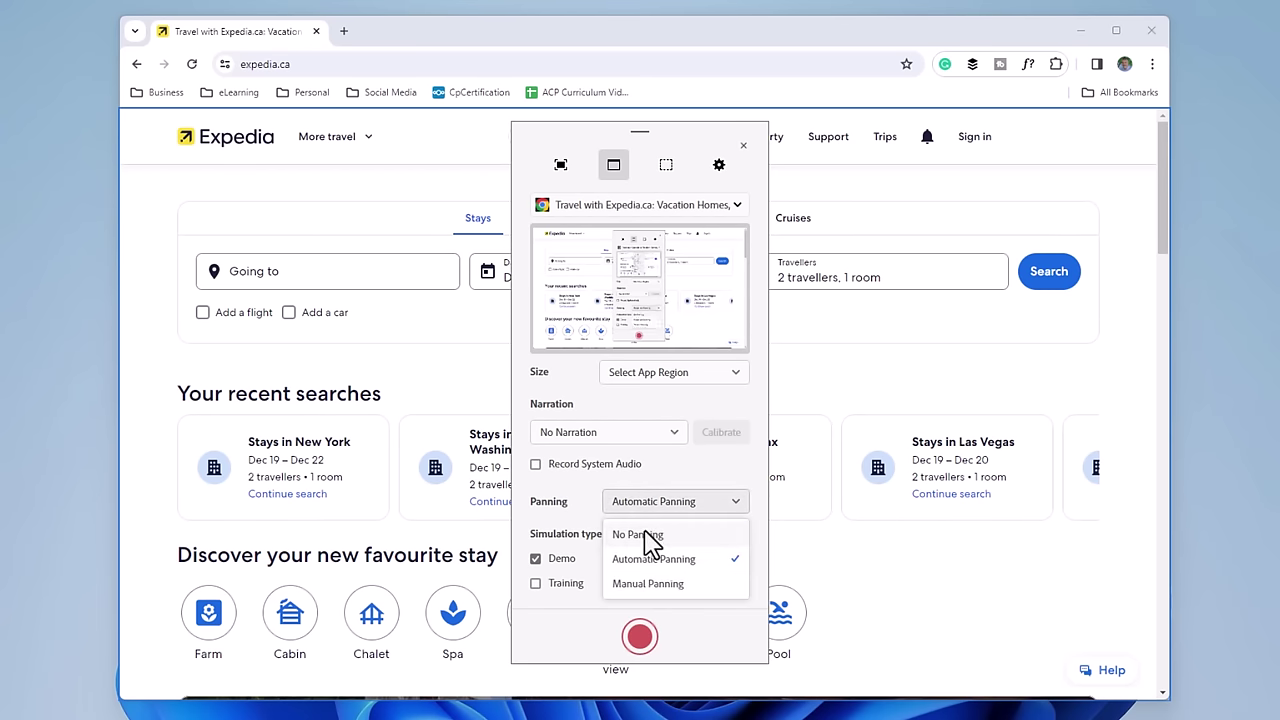
pyautogui.click(648, 537)
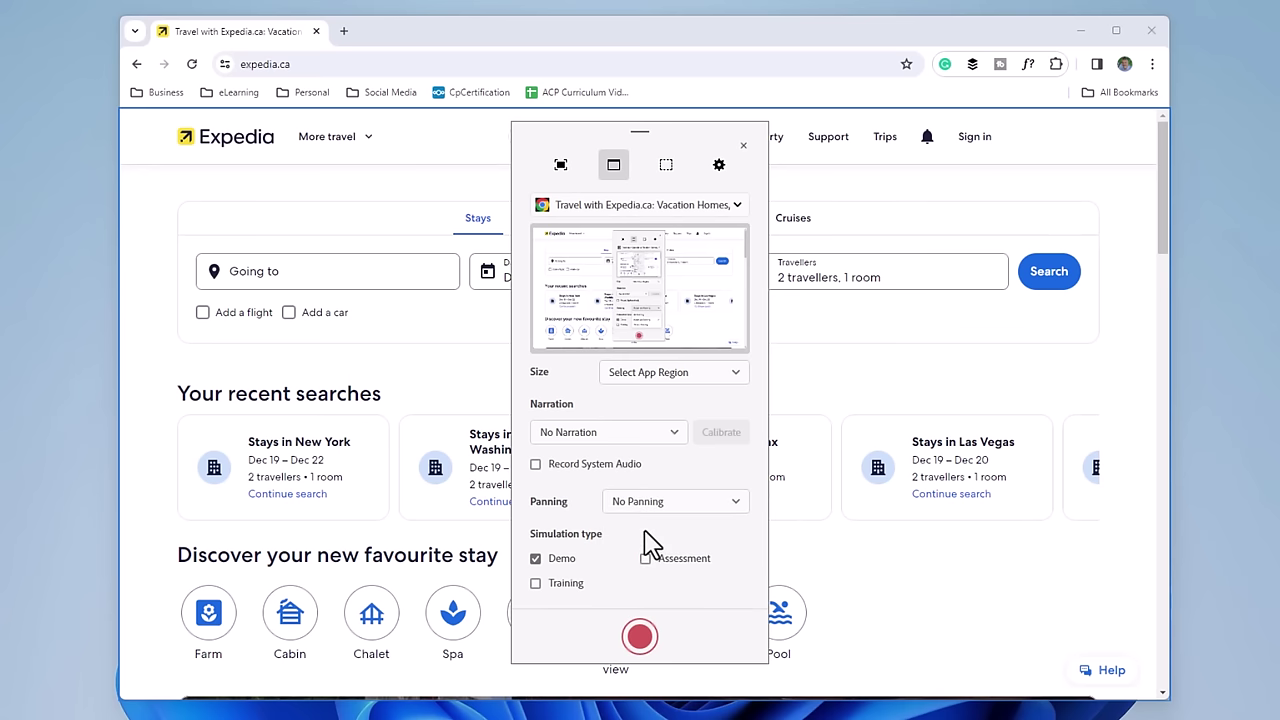
pyautogui.click(556, 587)
pyautogui.click(537, 560)
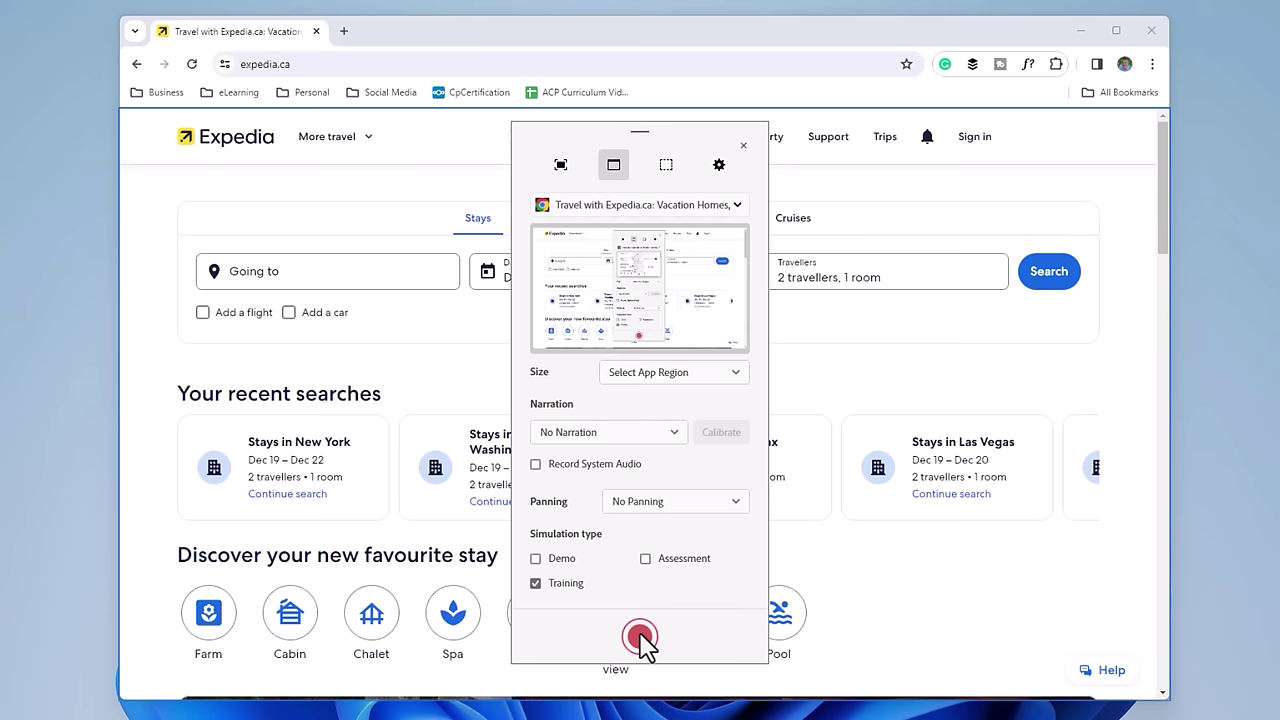
pyautogui.click(640, 637)
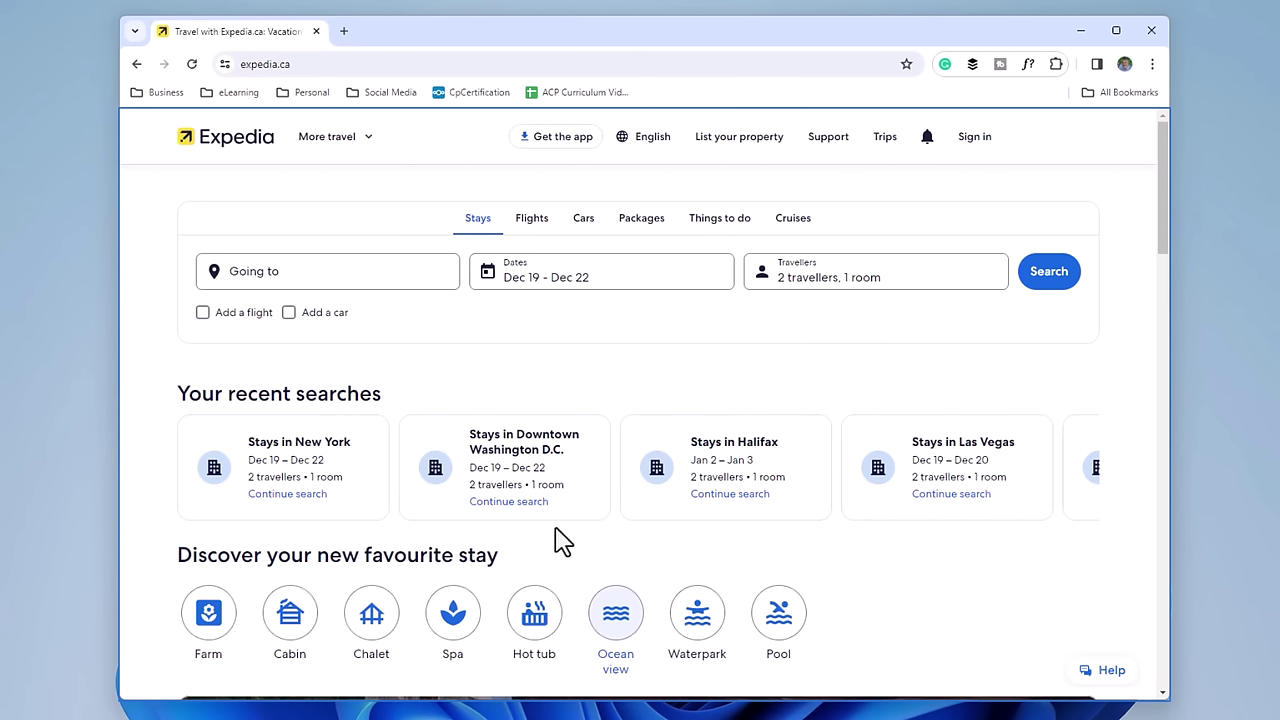
# Step: Enter 'new york' as the Expedia destination, pick the New York suggestion, and search hotels
pyautogui.click(300, 285)
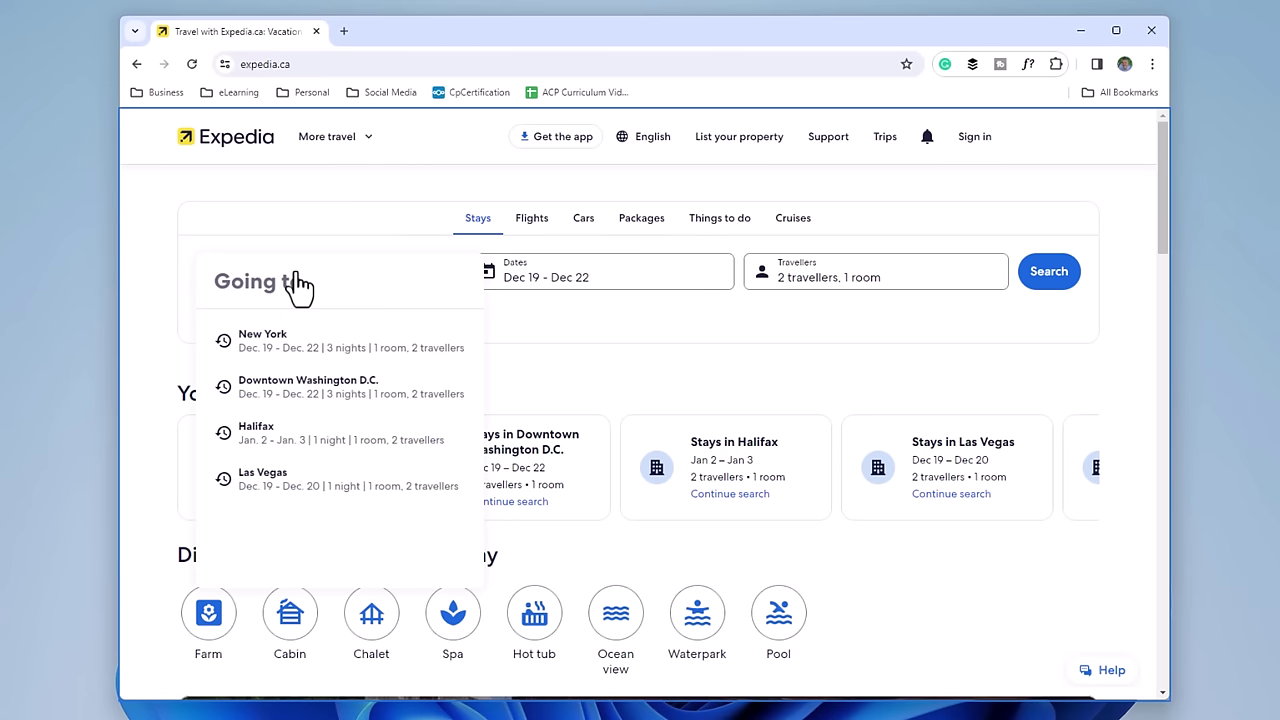
pyautogui.write('ne')
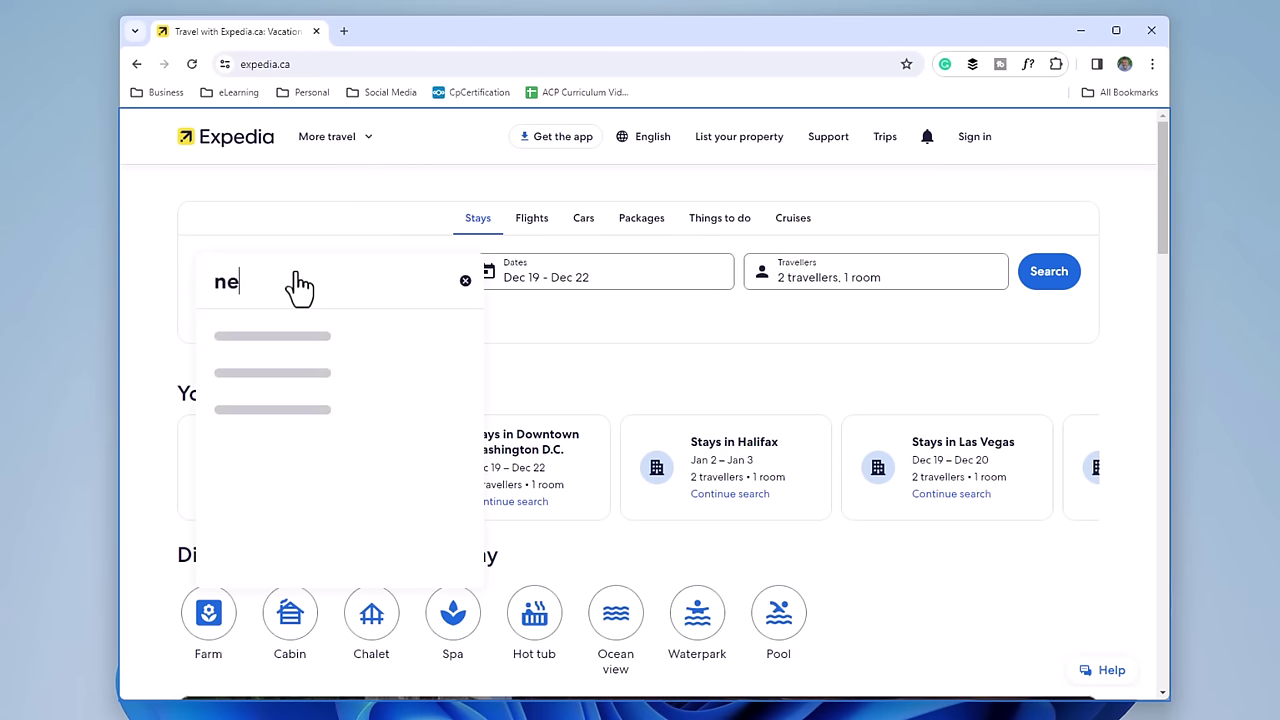
pyautogui.write('w york')
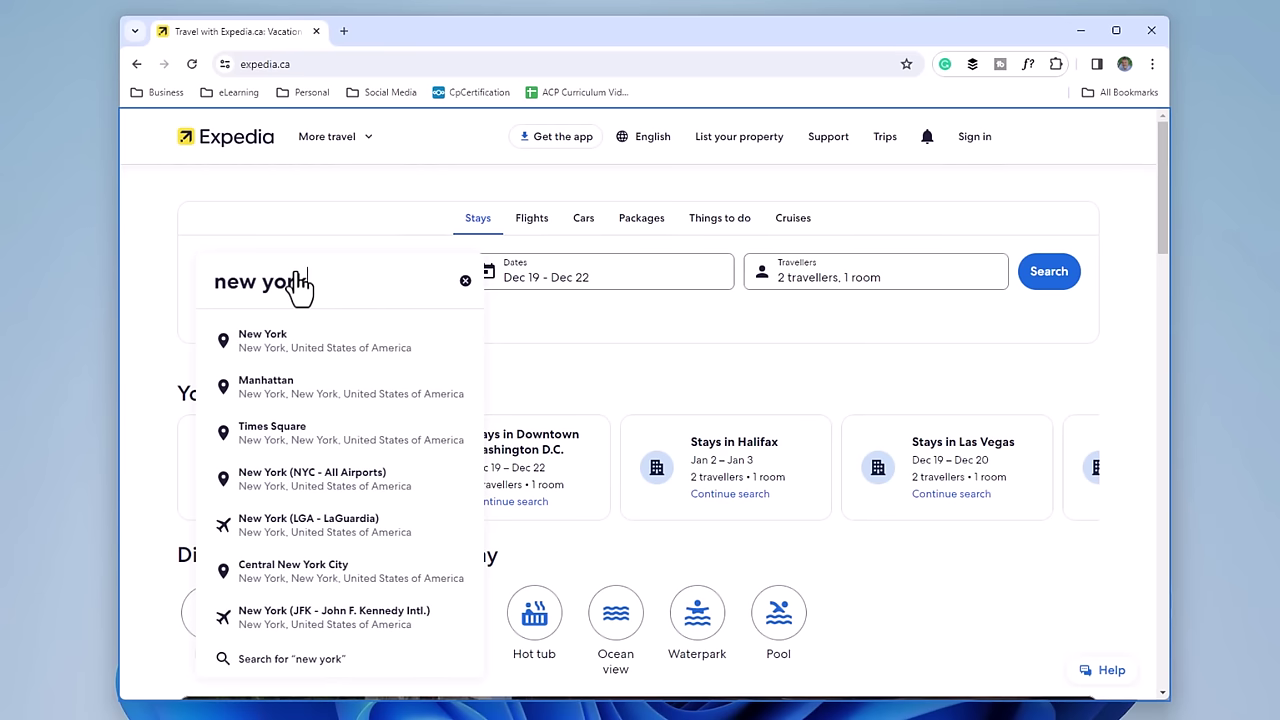
pyautogui.click(297, 350)
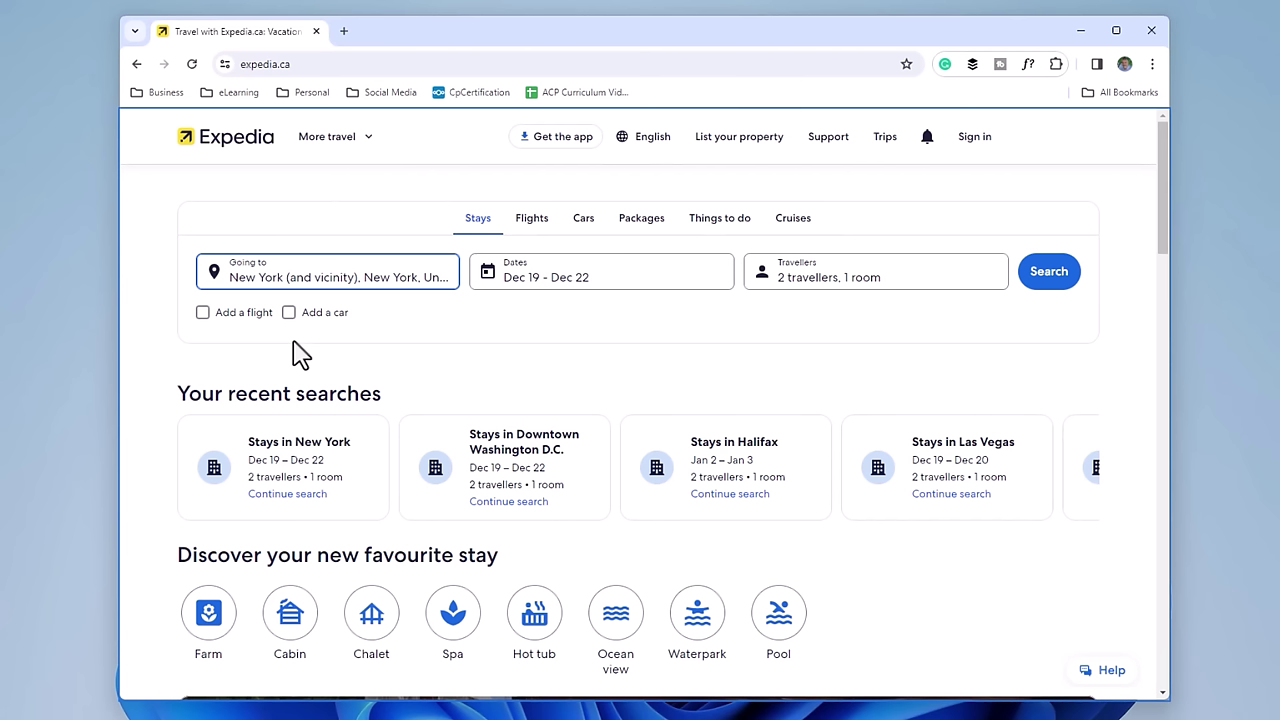
pyautogui.click(1048, 276)
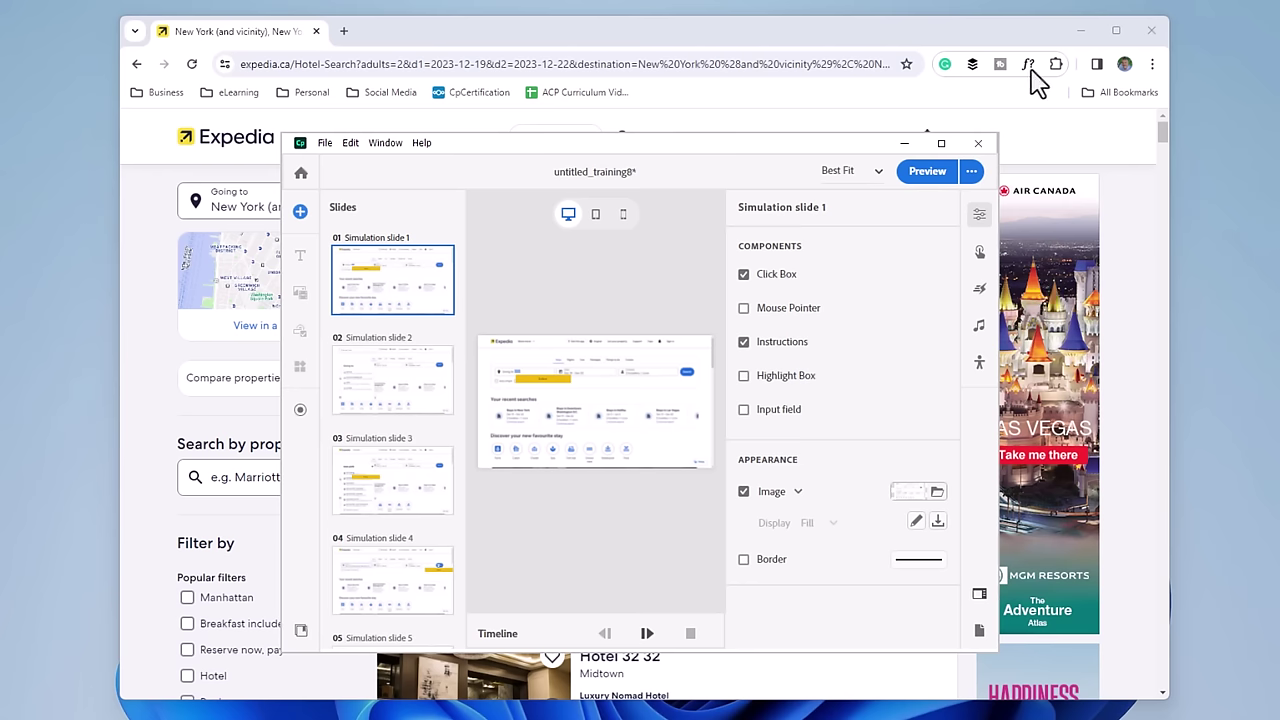
# Step: Close Chrome, maximize Captivate with its timeline, and move the Select caption below Add a flight
pyautogui.click(1152, 32)
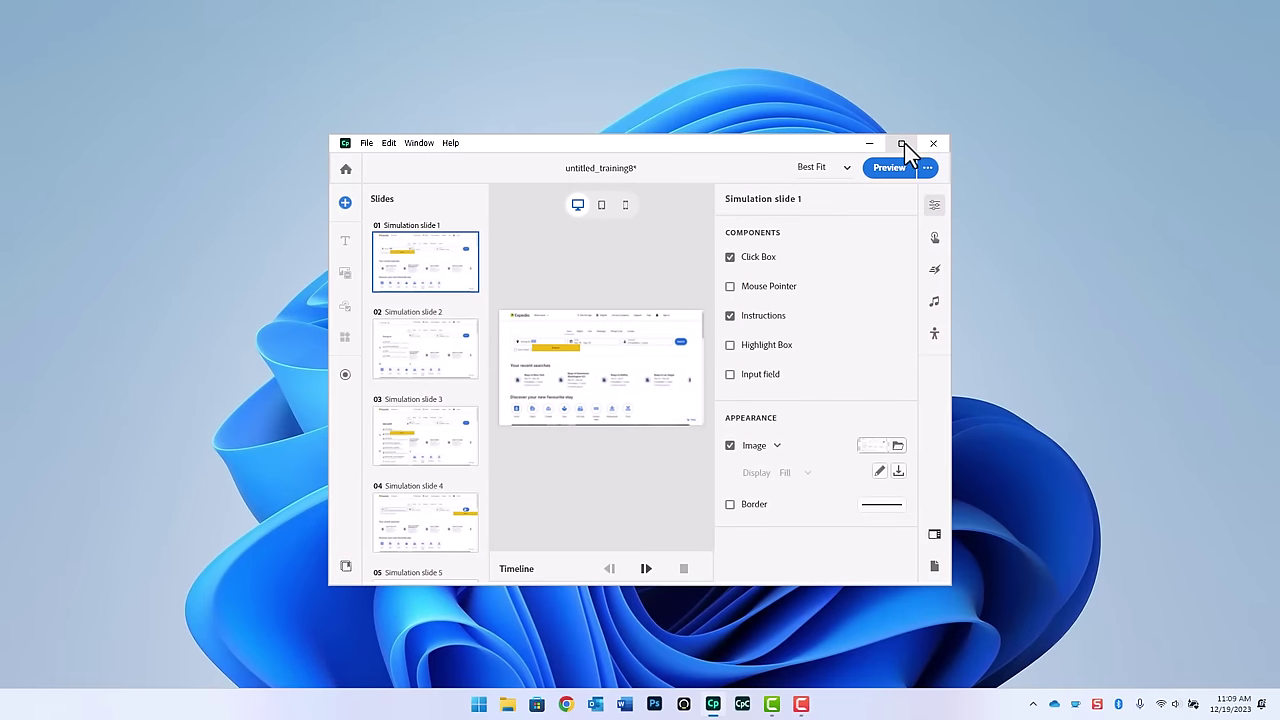
pyautogui.click(901, 144)
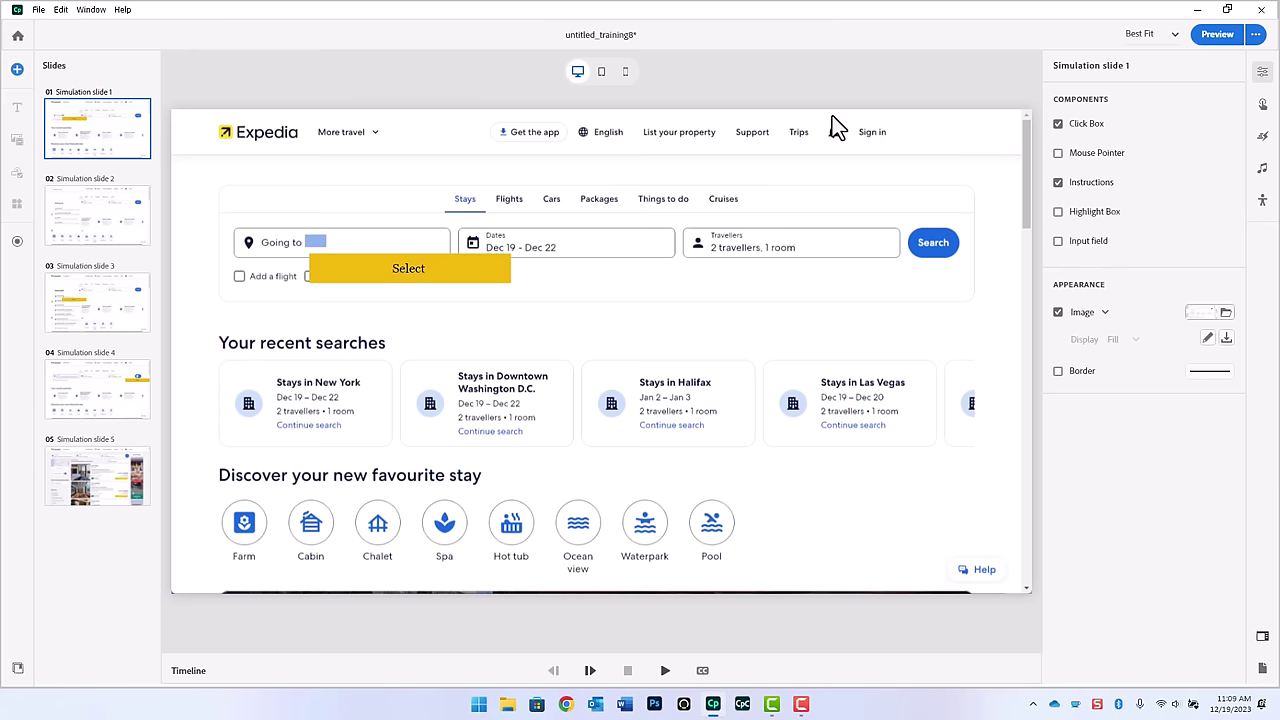
pyautogui.click(404, 676)
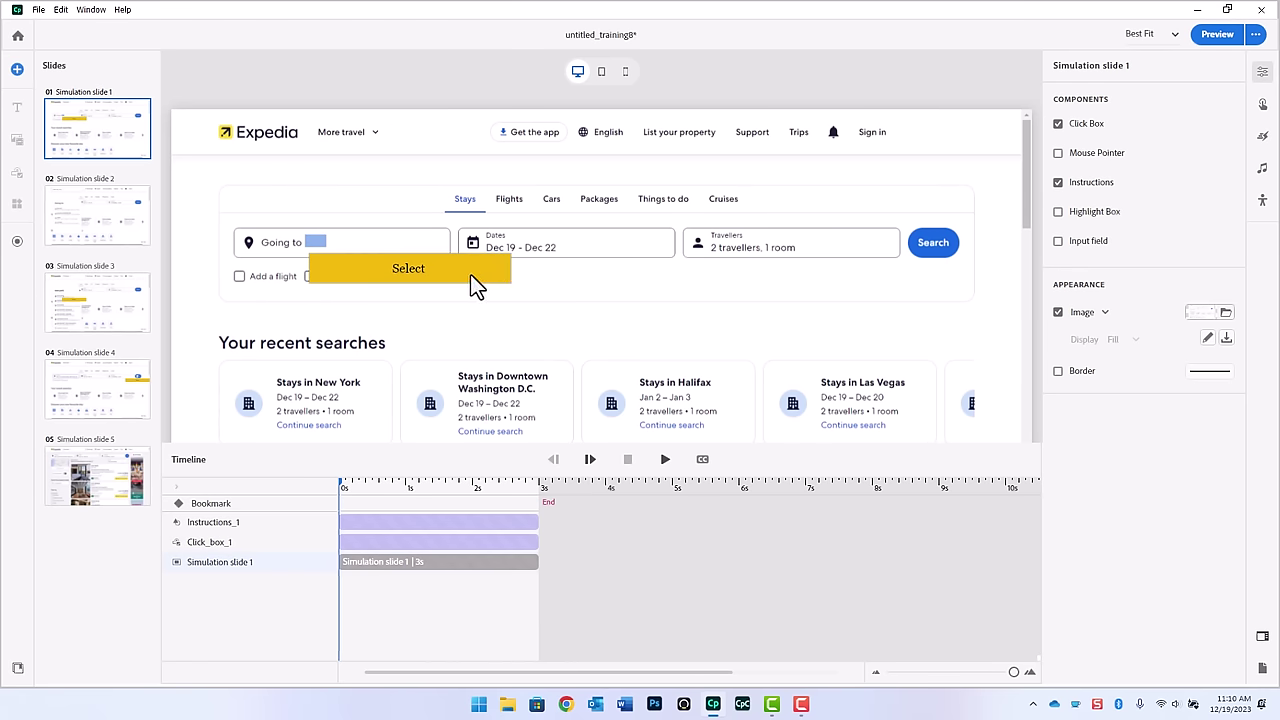
pyautogui.moveTo(476, 285); pyautogui.dragTo(387, 327)
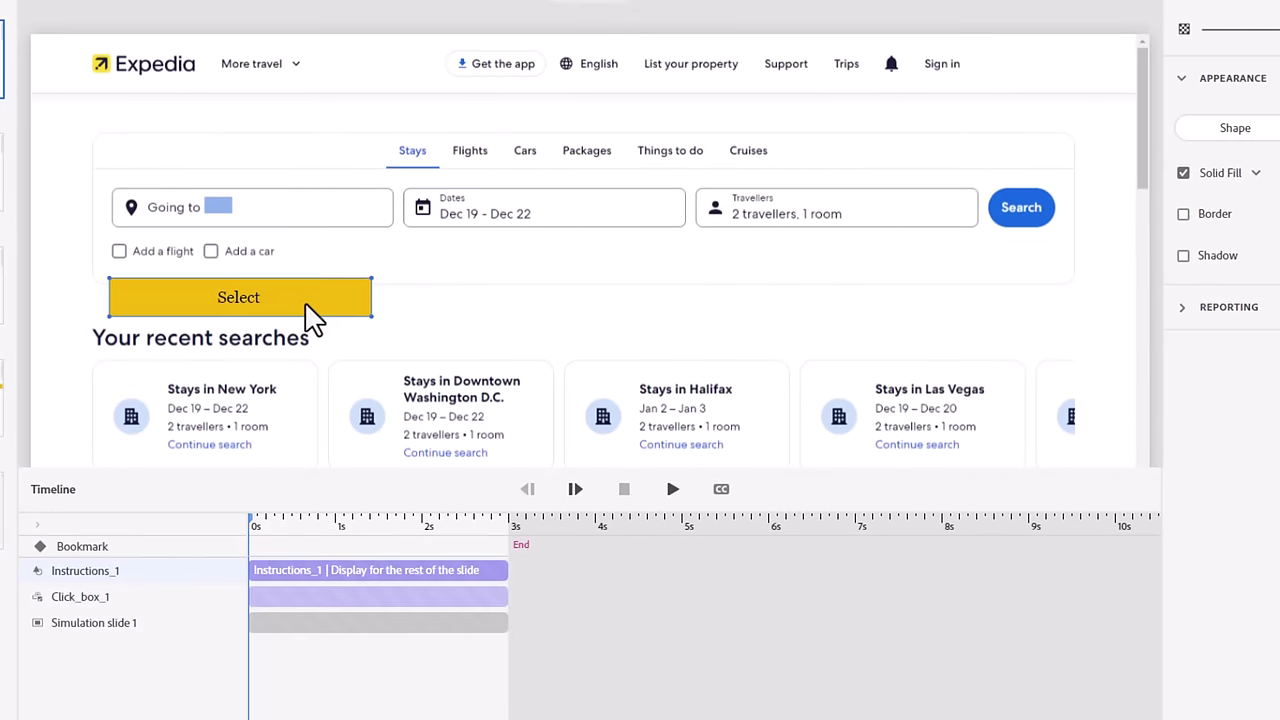
pyautogui.moveTo(310, 320); pyautogui.dragTo(292, 317)
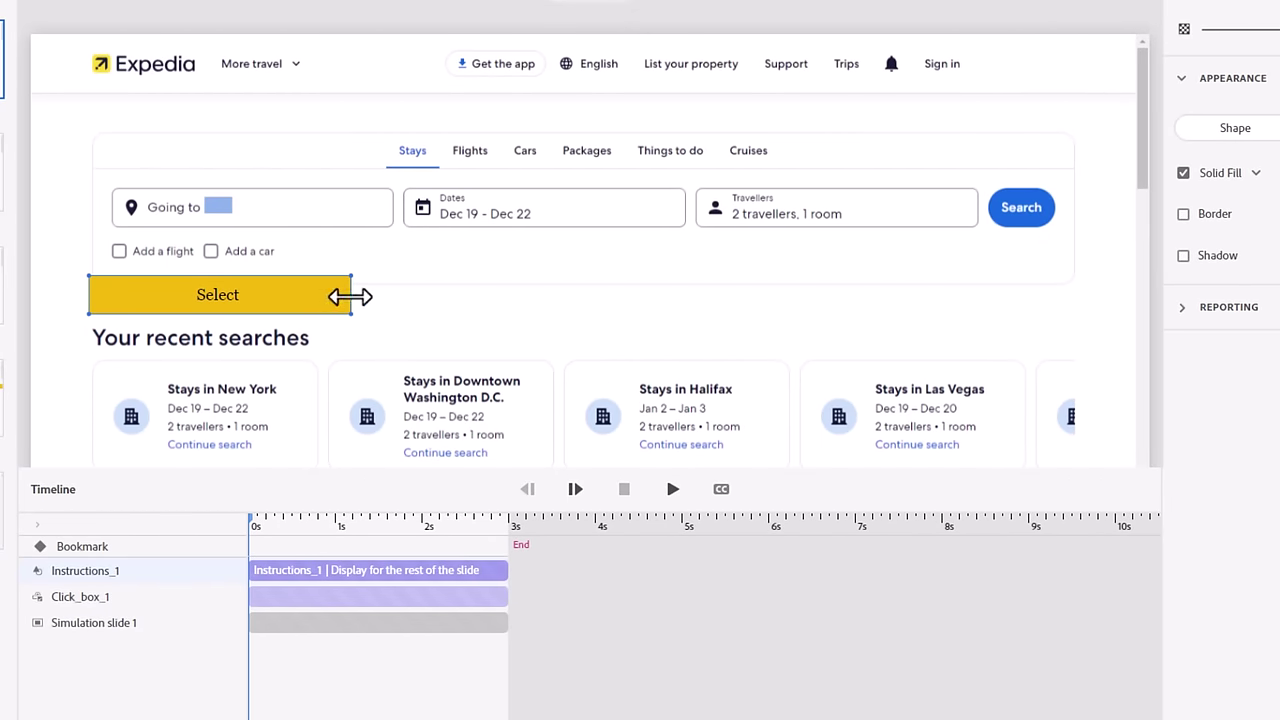
# Step: Widen the caption, change it to 'Click on the Going to field.', and bold 'Going to'
pyautogui.moveTo(346, 296); pyautogui.dragTo(451, 300)
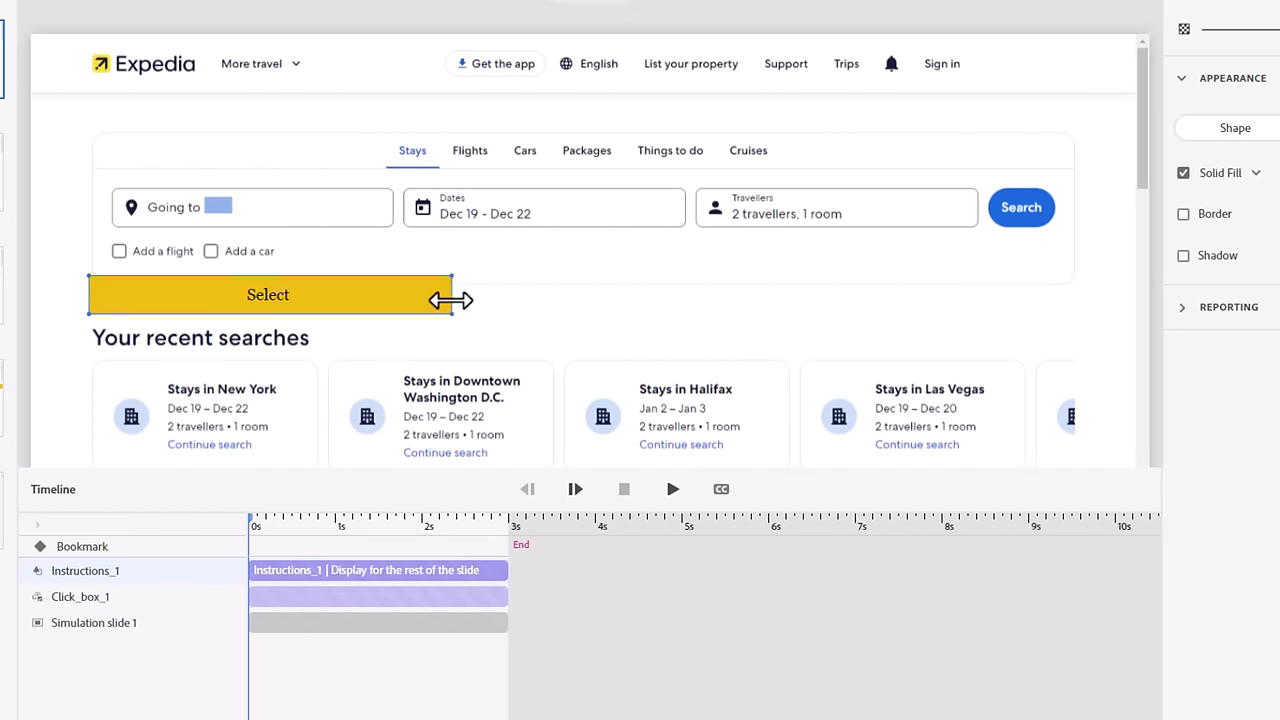
pyautogui.doubleClick(277, 312)
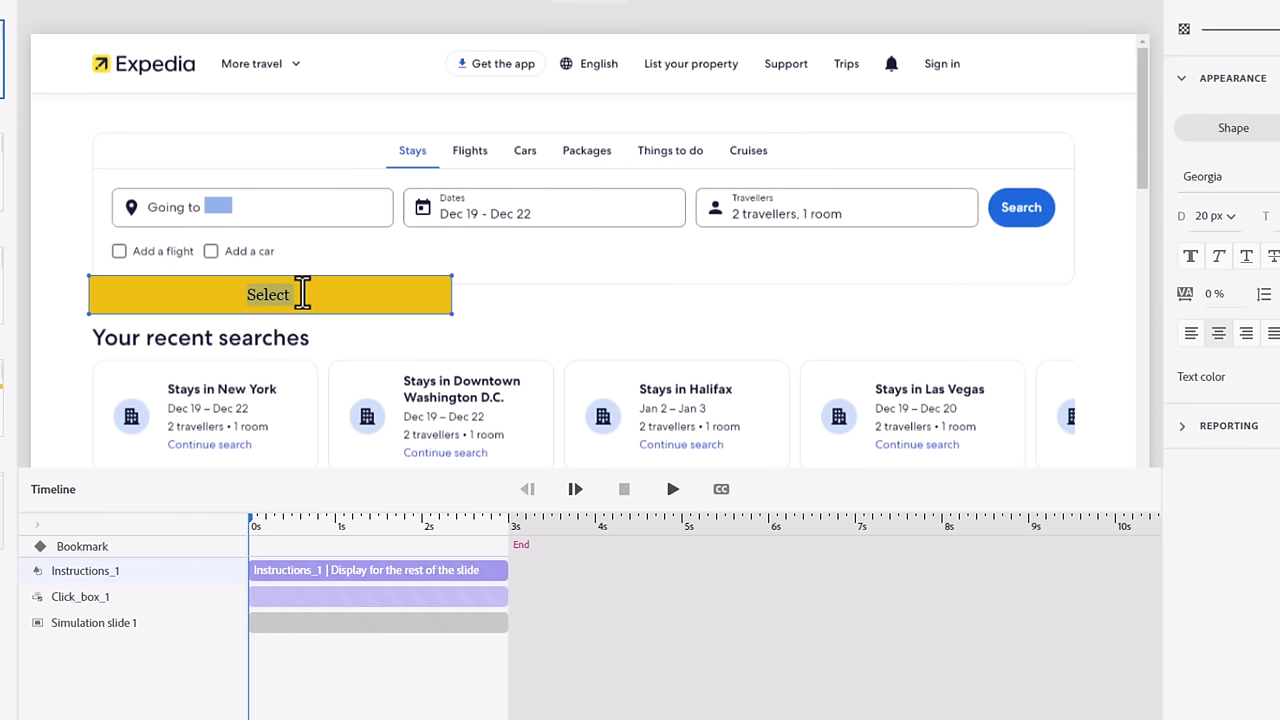
pyautogui.write('Click ')
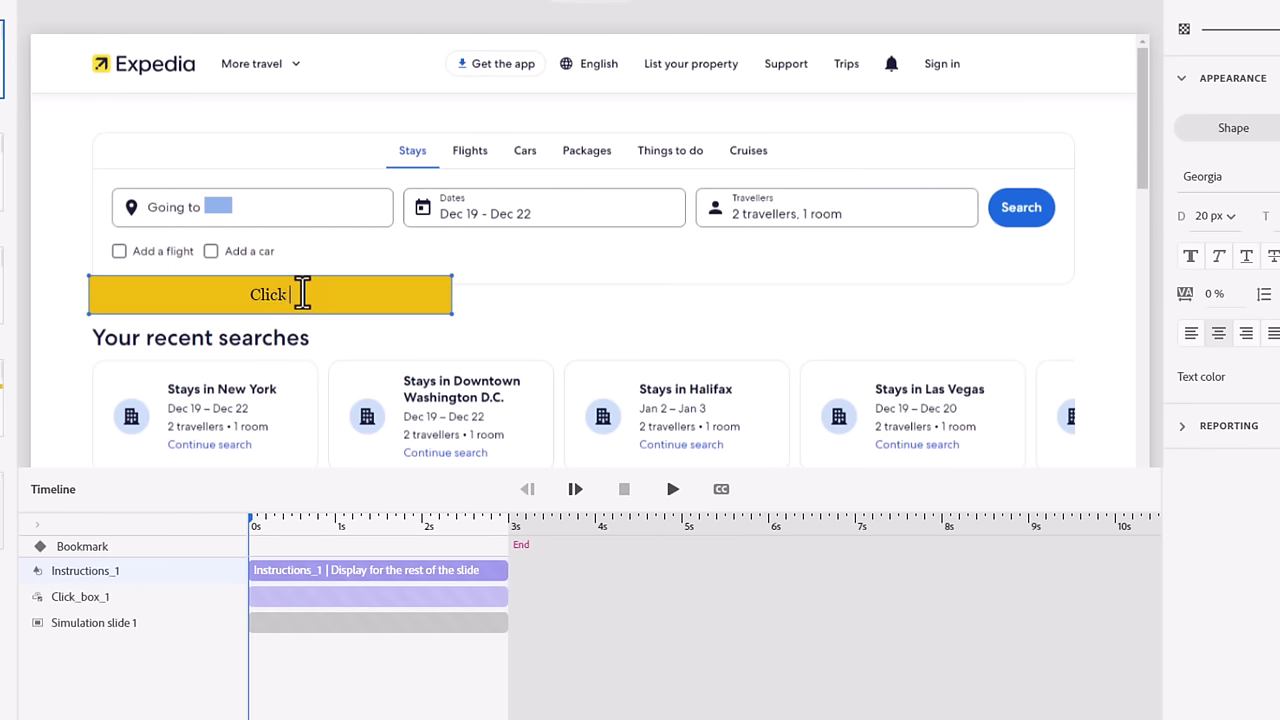
pyautogui.write('on the Going ')
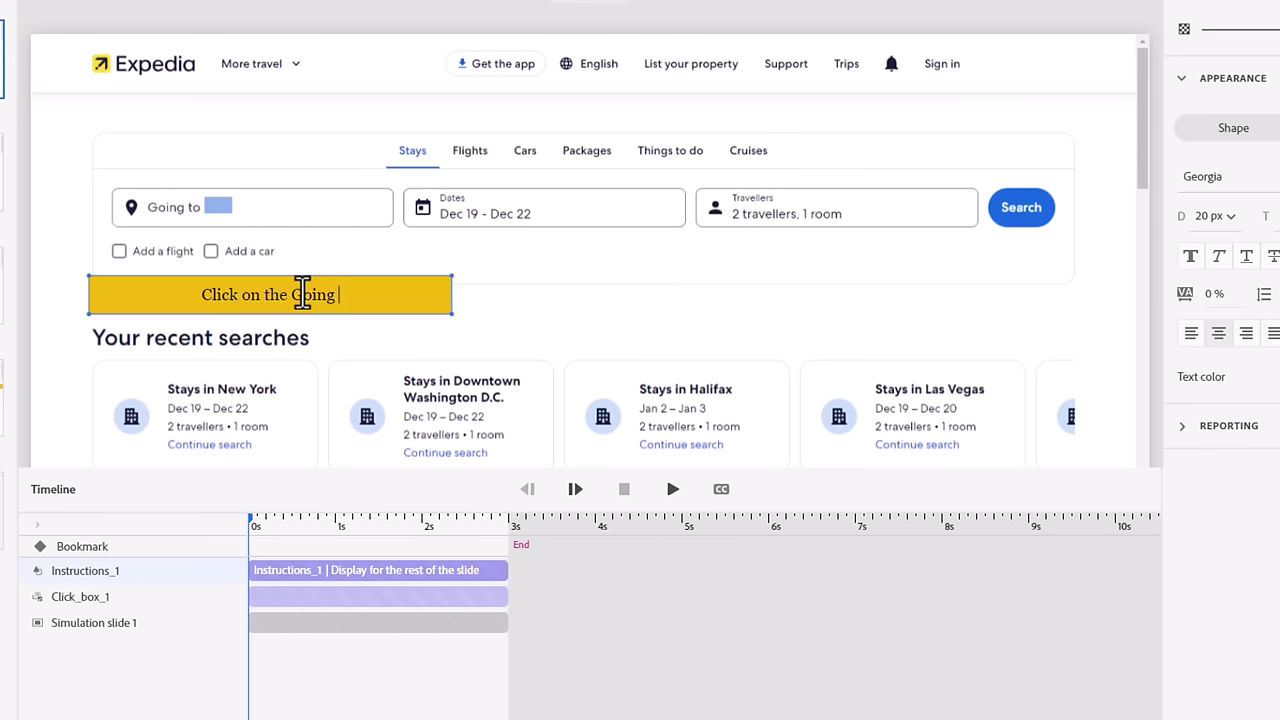
pyautogui.write('to field.')
pyautogui.doubleClick(288, 294)
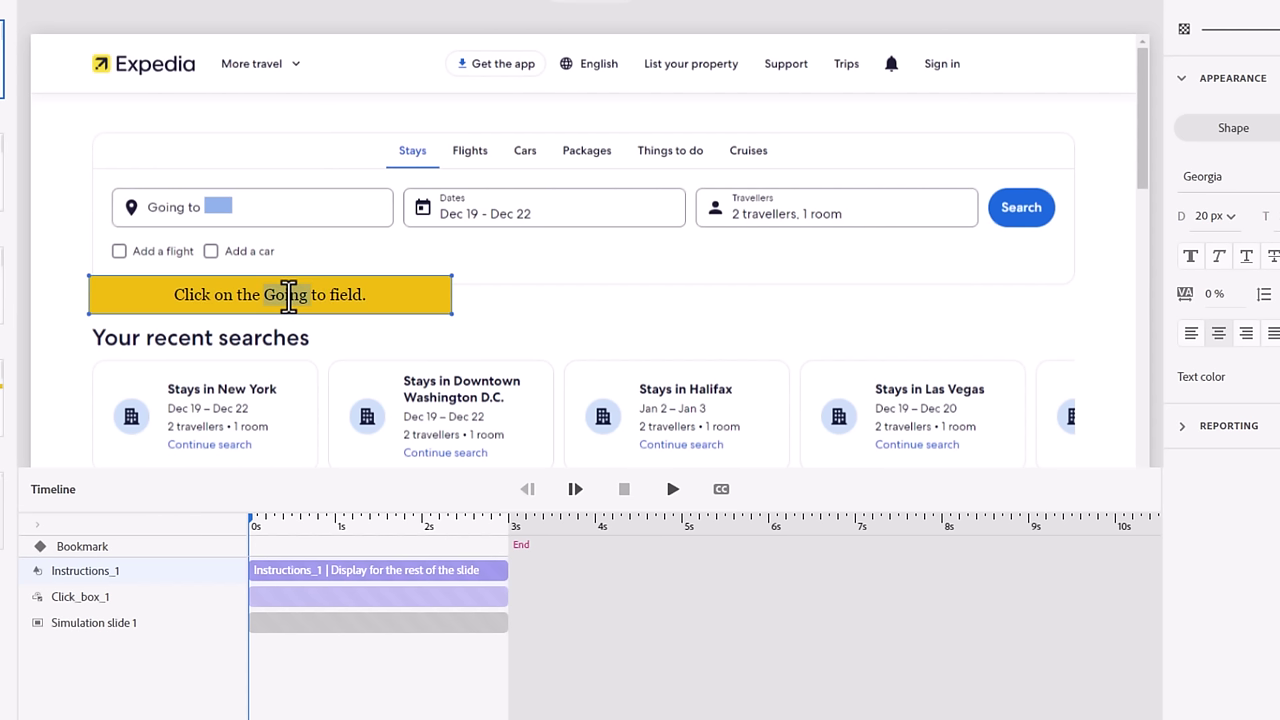
pyautogui.hotkey('ctrl', 'b')
pyautogui.doubleClick(320, 294)
pyautogui.hotkey('ctrl', 'b')
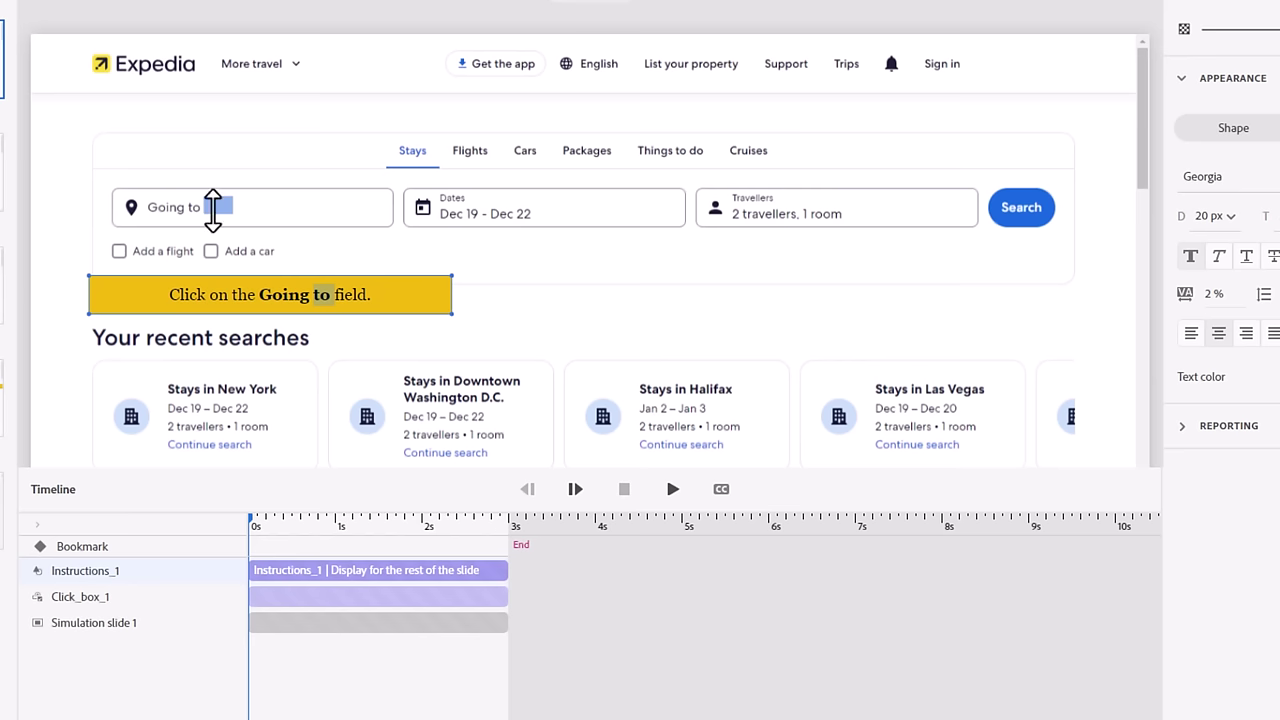
# Step: Stretch Click_box_1 so it covers the entire Going to field
pyautogui.click(216, 207)
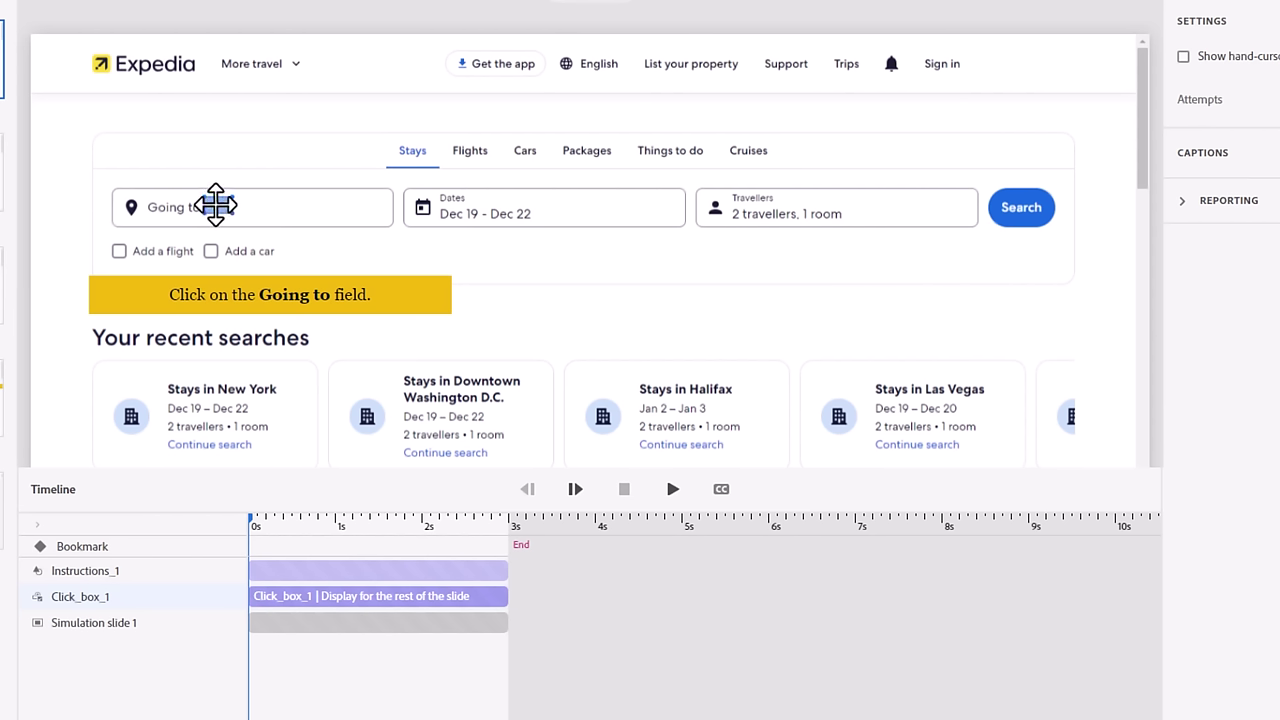
pyautogui.moveTo(205, 197); pyautogui.dragTo(113, 187)
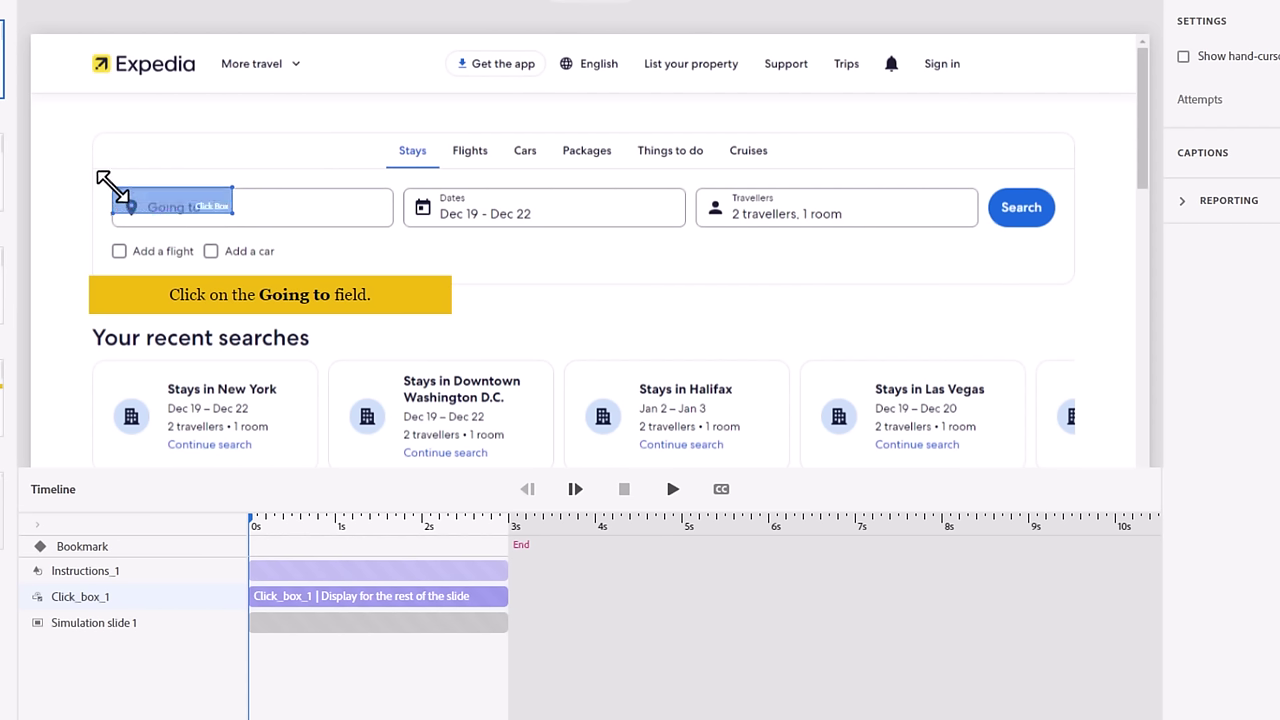
pyautogui.moveTo(233, 213); pyautogui.dragTo(397, 228)
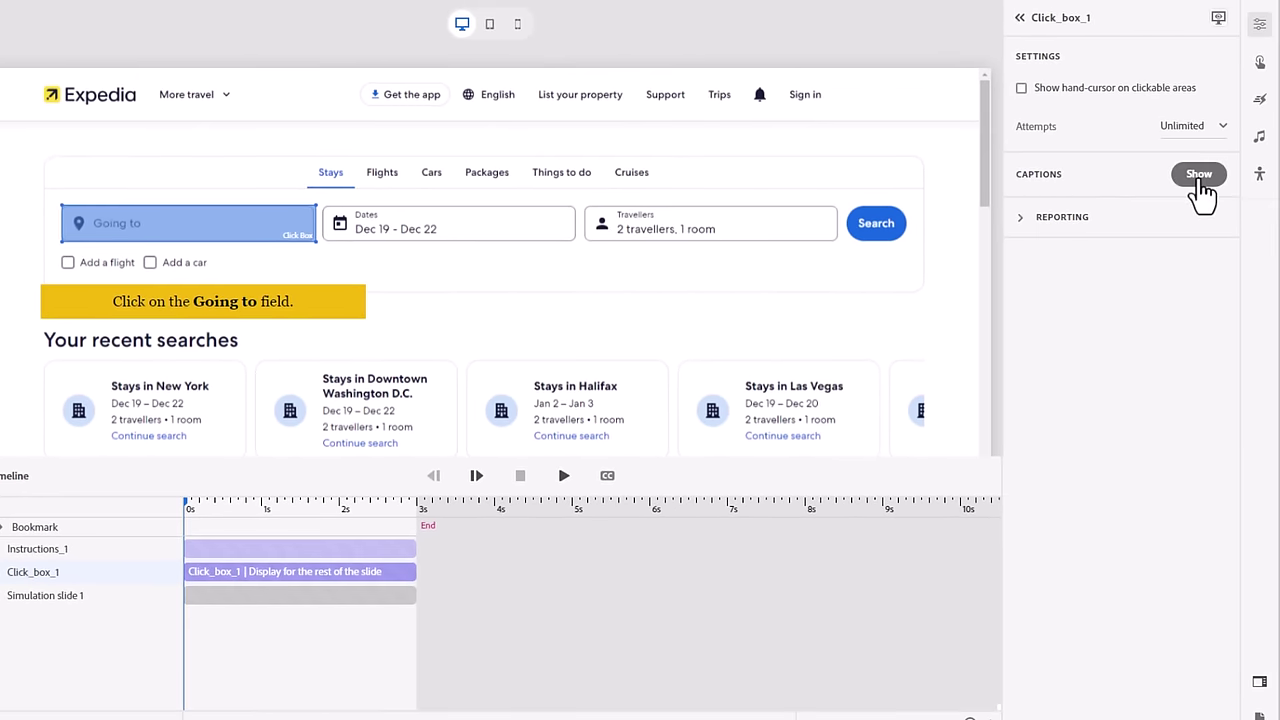
# Step: Enable feedback captions, move the failure caption above Going to, and type 'Try again.'
pyautogui.click(1199, 174)
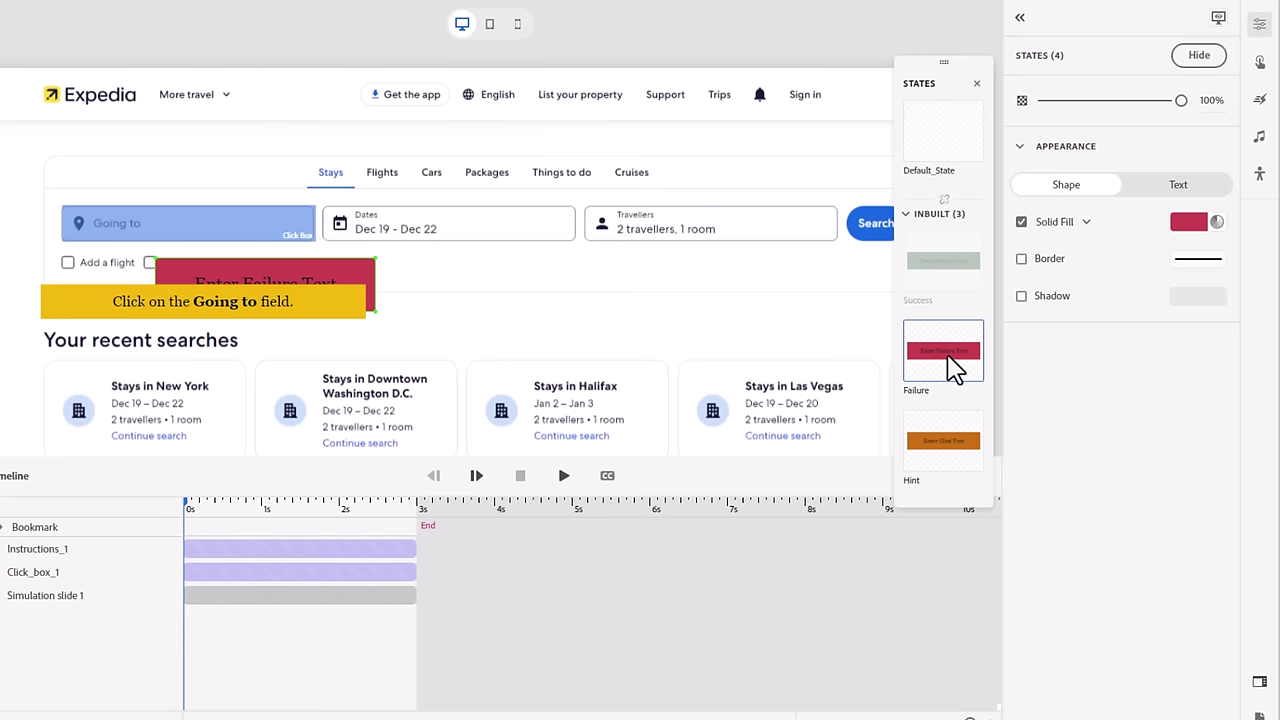
pyautogui.moveTo(365, 271); pyautogui.dragTo(271, 153)
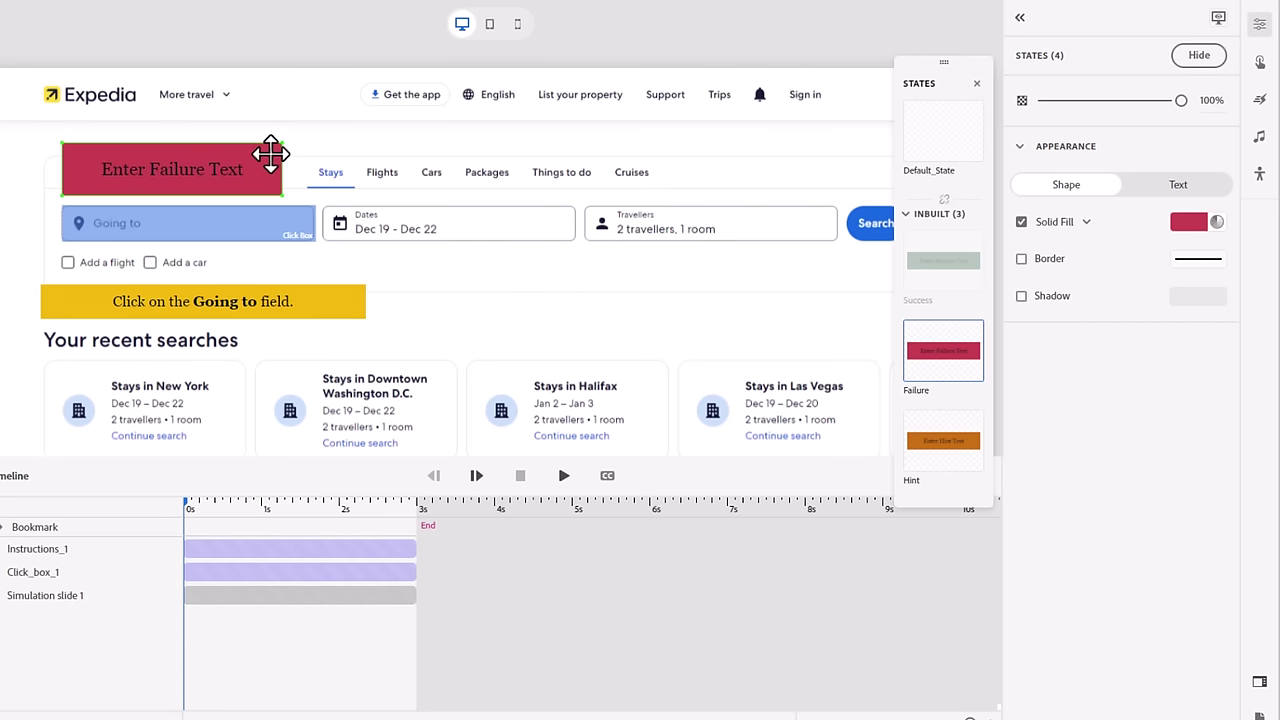
pyautogui.doubleClick(191, 165)
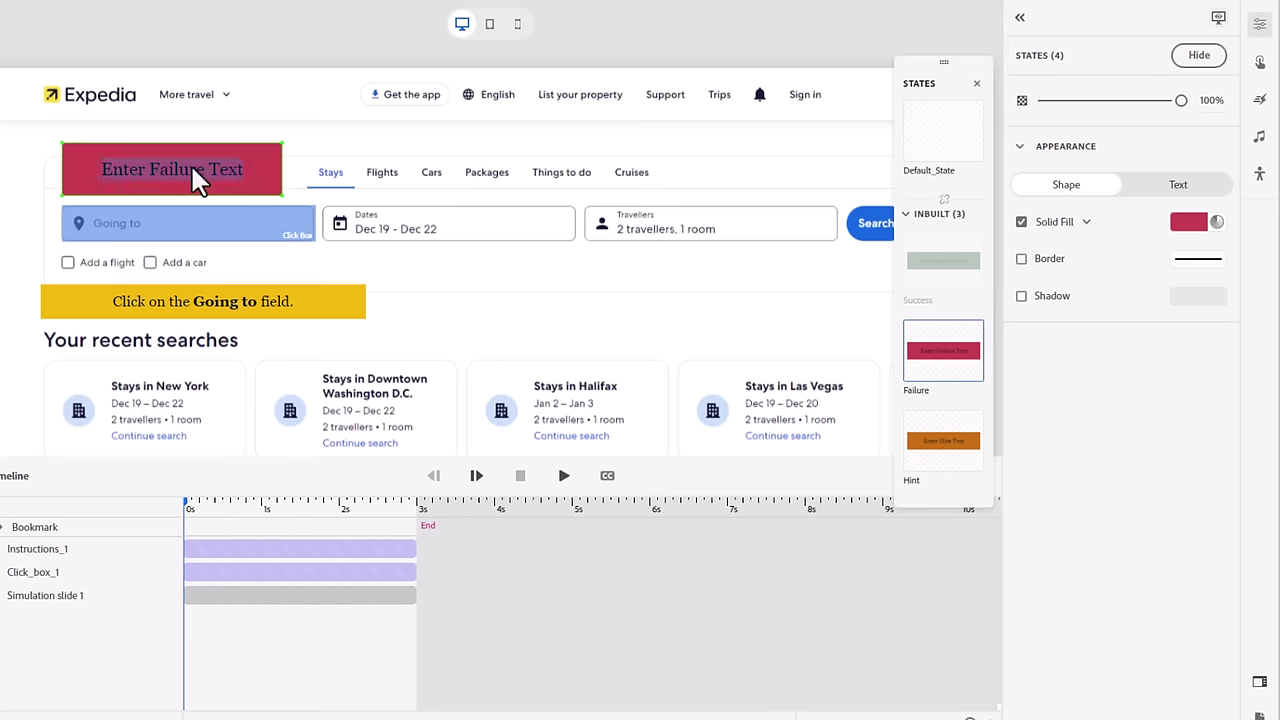
pyautogui.write('Try again.')
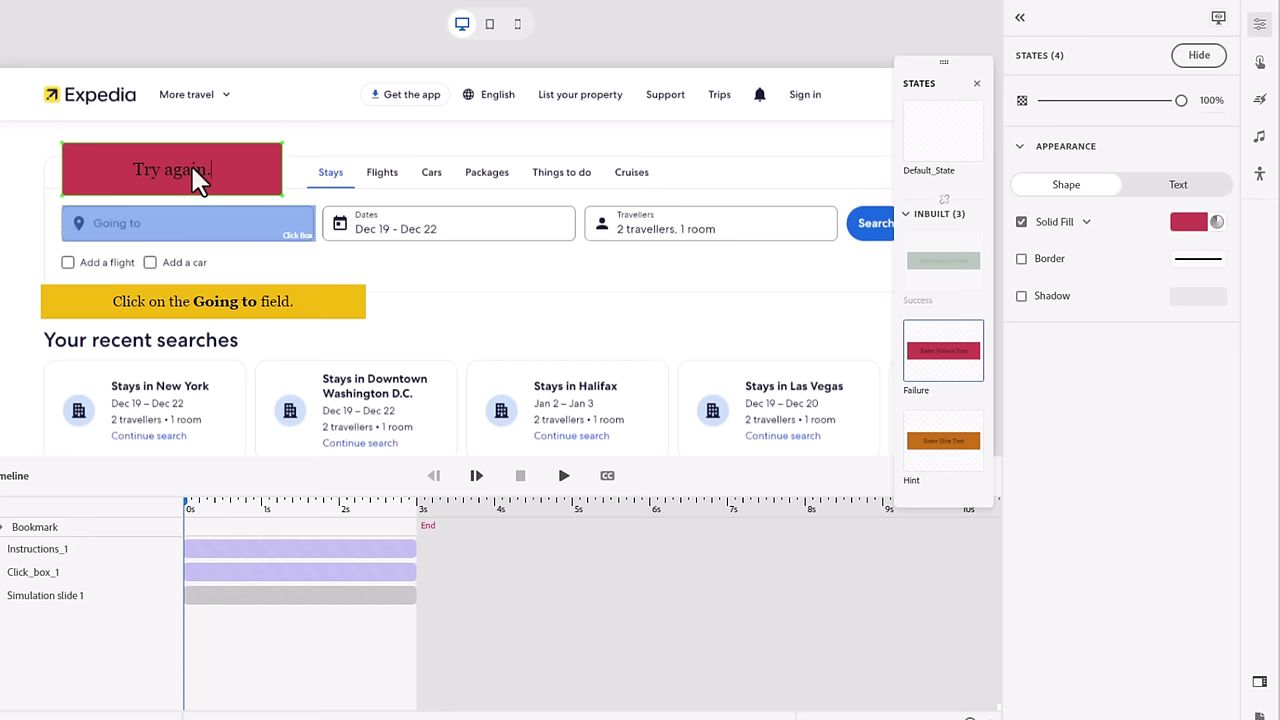
# Step: Make the failure caption text white and apply the Subheading 6 style
pyautogui.hotkey('ctrl', 'a')
pyautogui.click(1190, 186)
pyautogui.click(1198, 580)
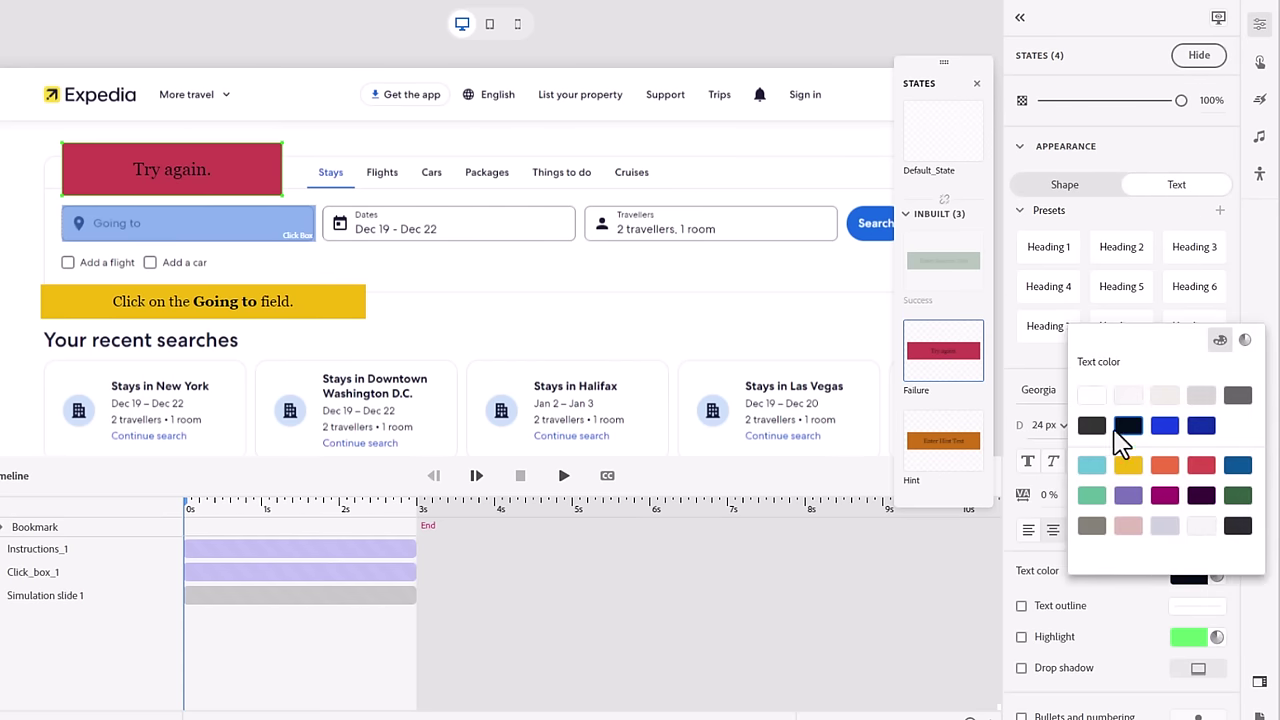
pyautogui.click(1094, 397)
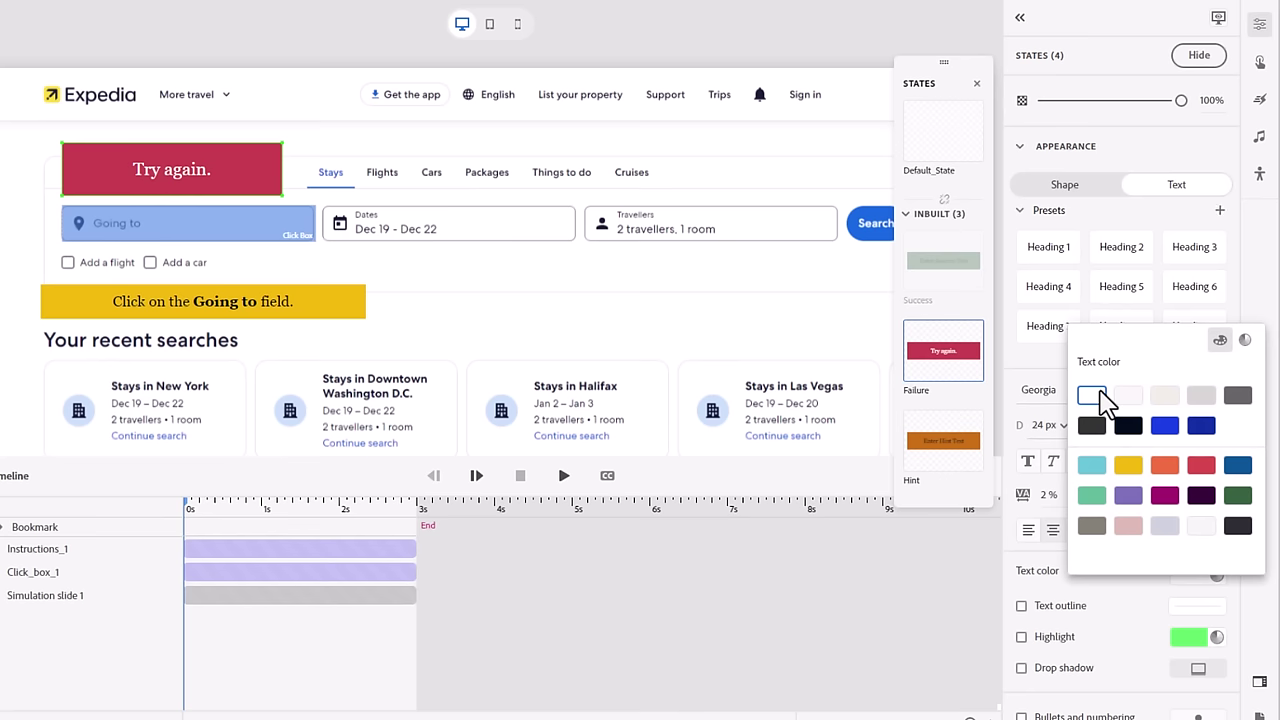
pyautogui.click(1033, 372)
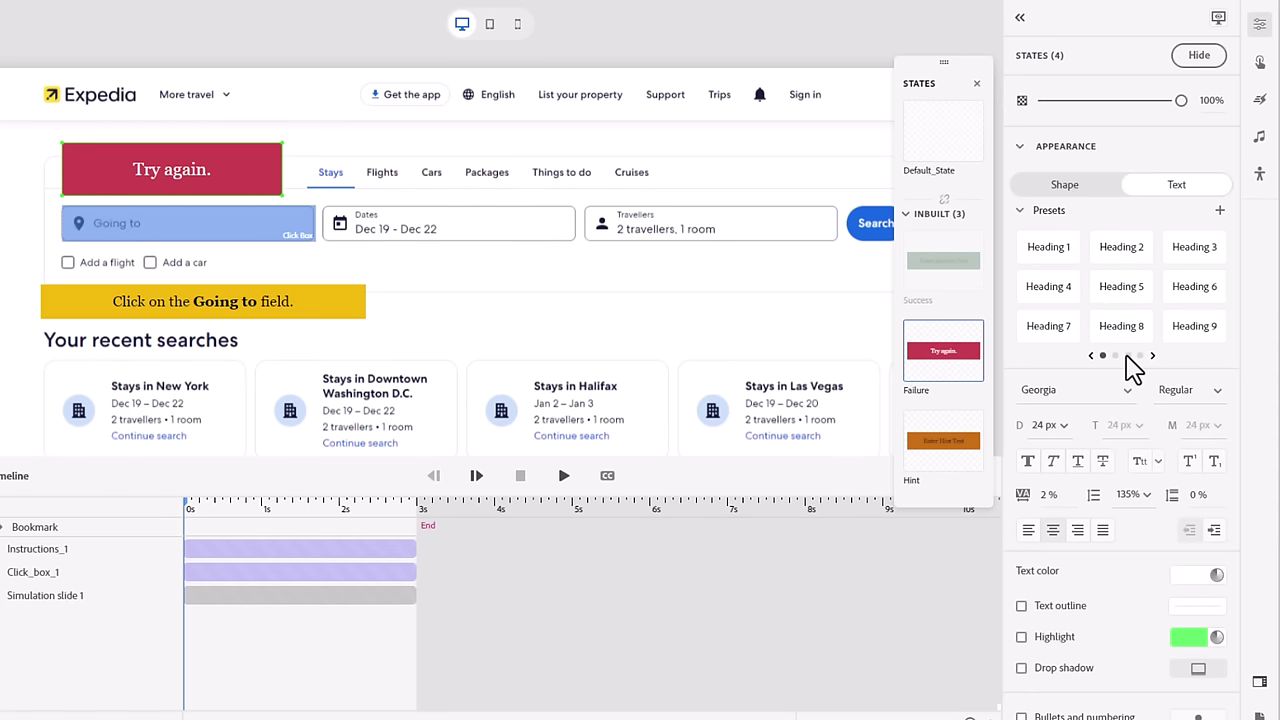
pyautogui.click(1127, 355)
pyautogui.click(1050, 326)
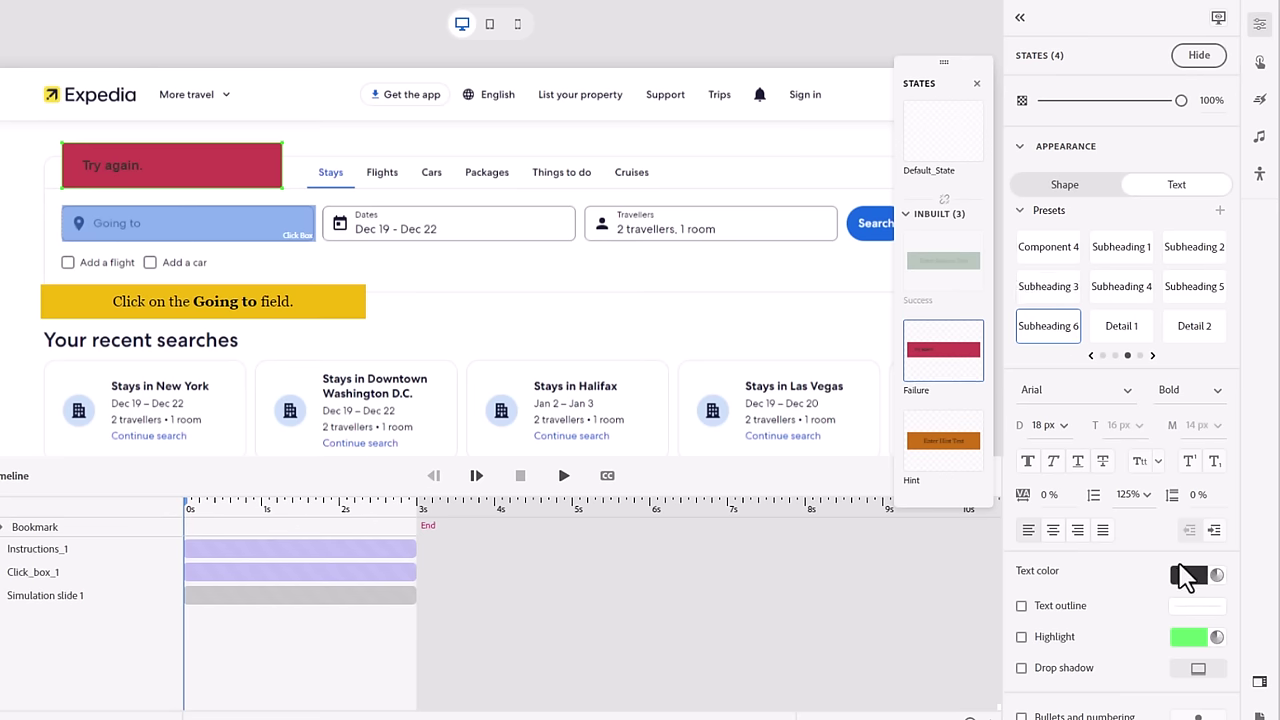
# Step: Reapply white text, set Regular font style, center it, and narrow the box to fit
pyautogui.click(1182, 580)
pyautogui.click(1092, 396)
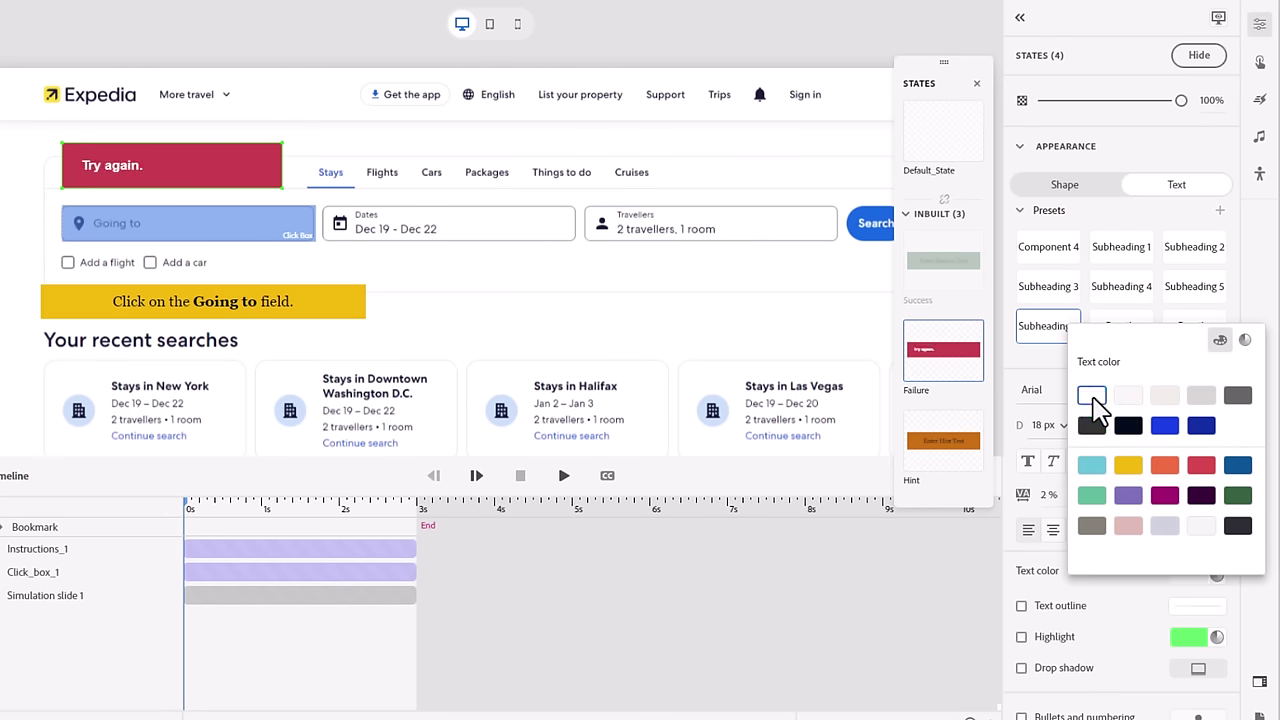
pyautogui.click(1045, 374)
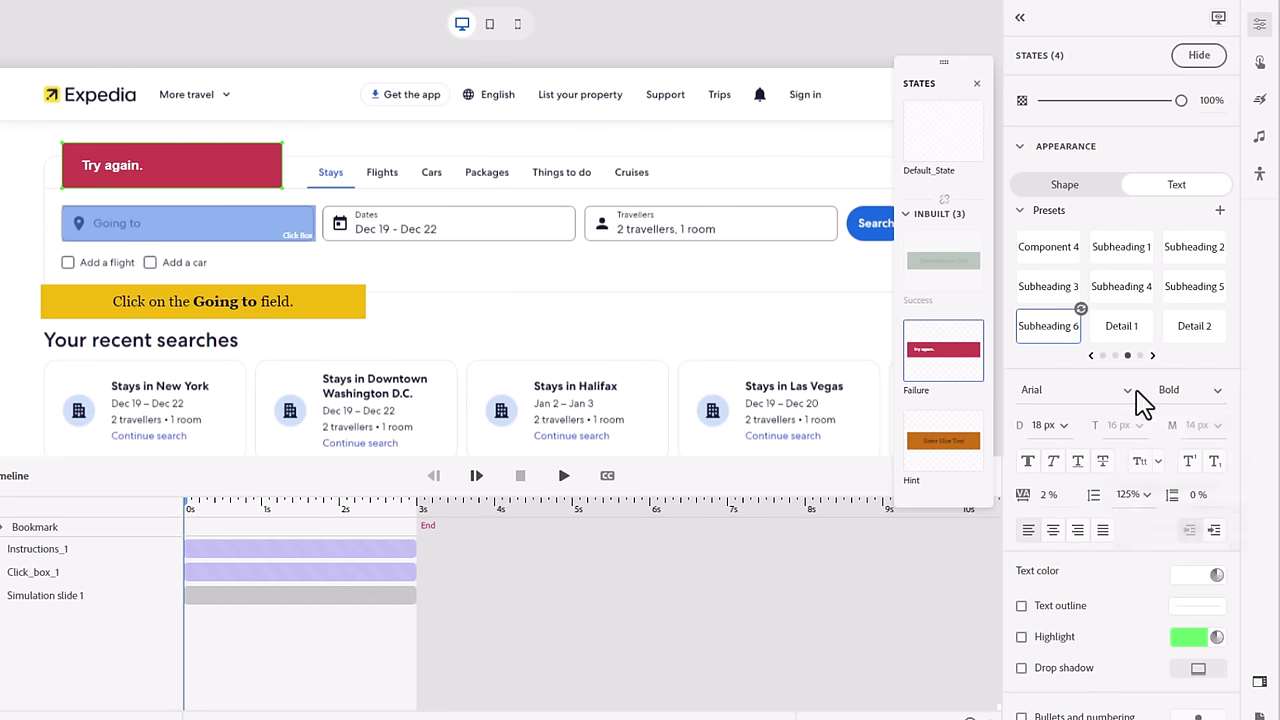
pyautogui.click(1190, 400)
pyautogui.click(1186, 434)
pyautogui.click(1053, 532)
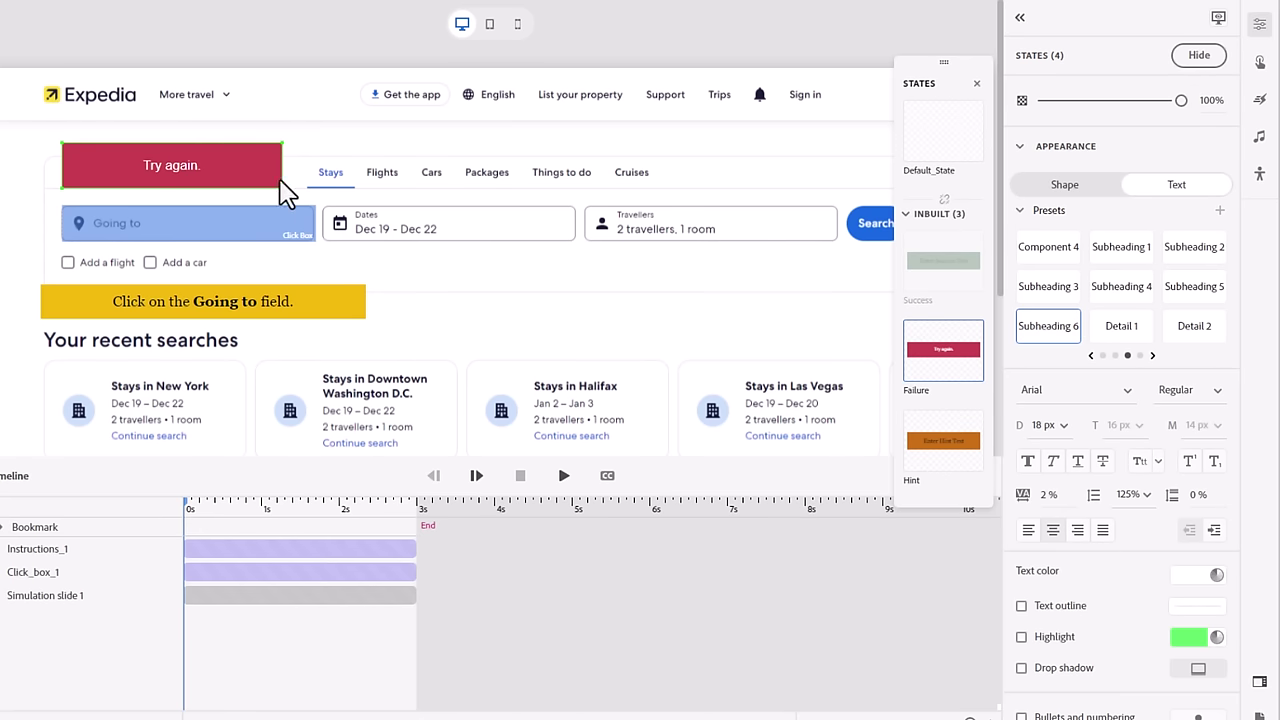
pyautogui.moveTo(280, 172); pyautogui.dragTo(171, 172)
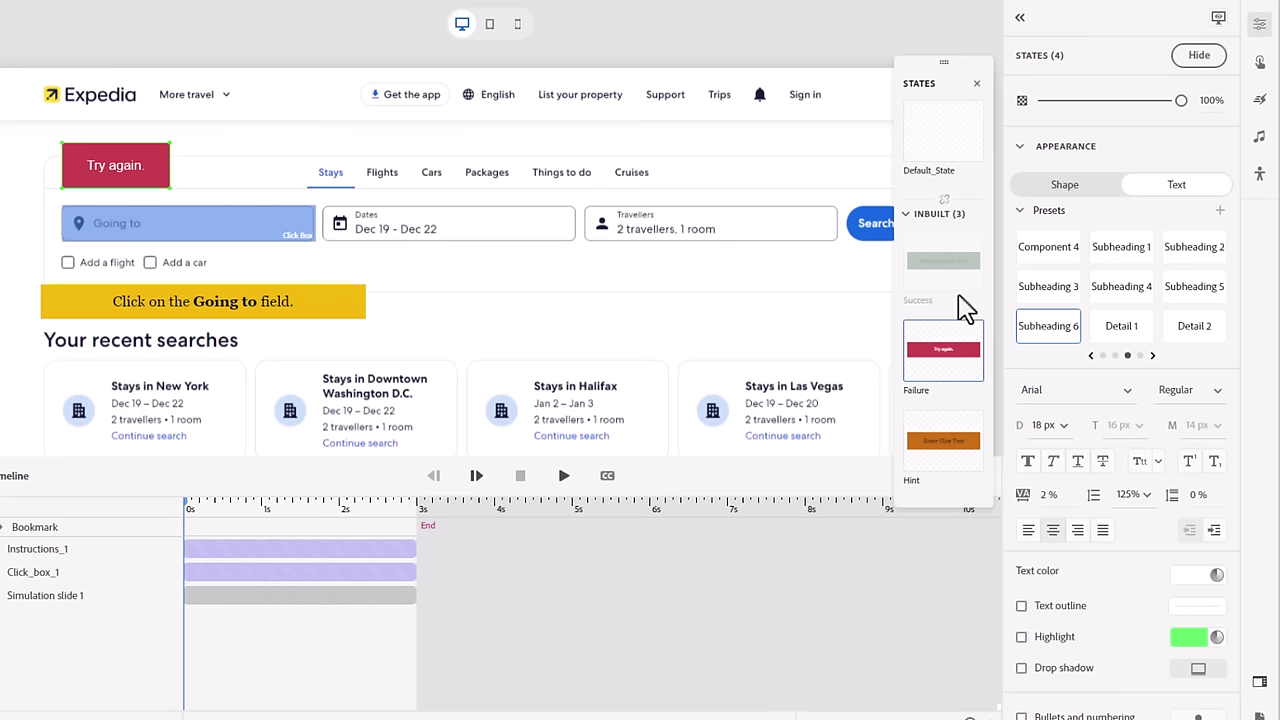
# Step: Show the hint caption, place it below the Travellers field, and type 'You're getting warmer.'
pyautogui.click(952, 458)
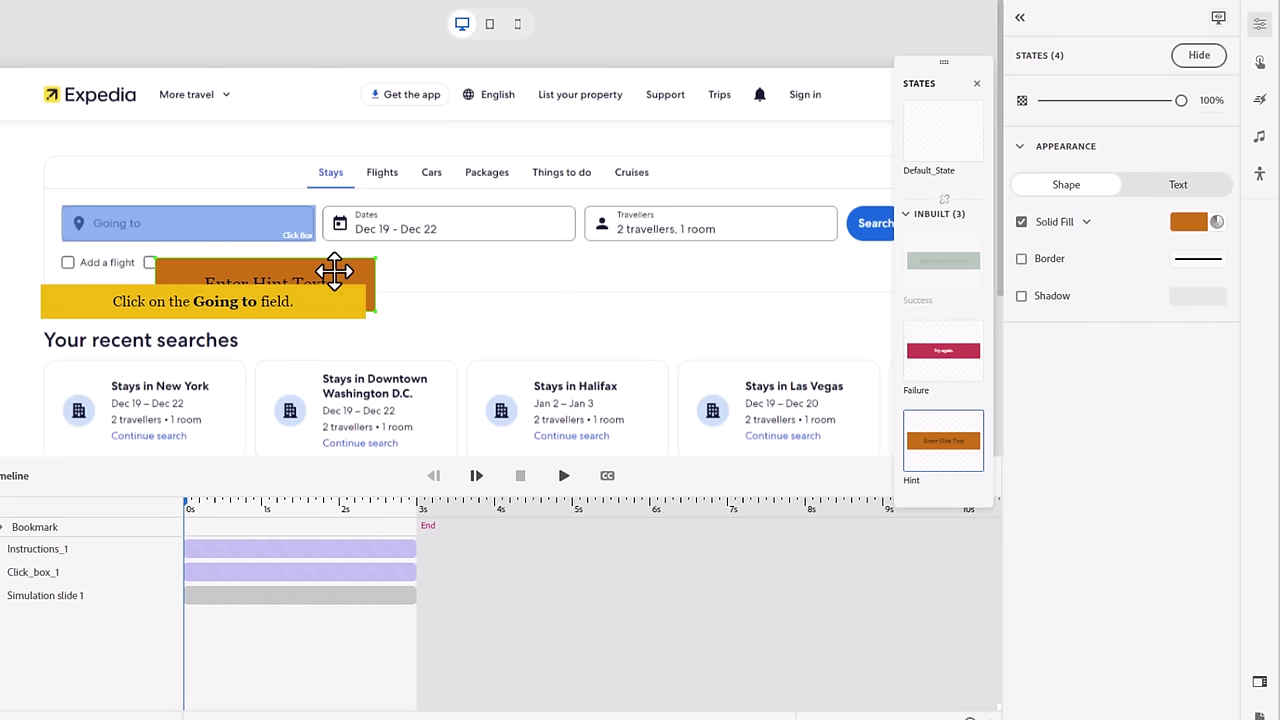
pyautogui.moveTo(335, 265); pyautogui.dragTo(341, 153)
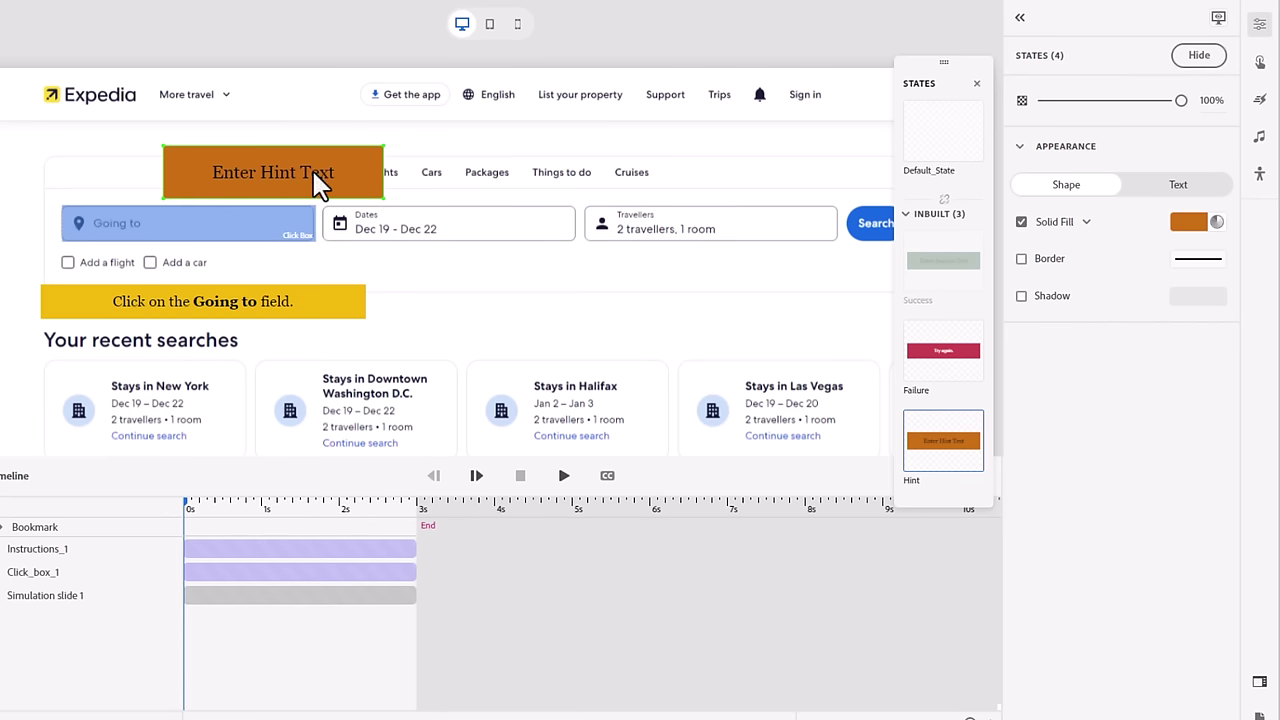
pyautogui.moveTo(338, 158); pyautogui.dragTo(794, 280)
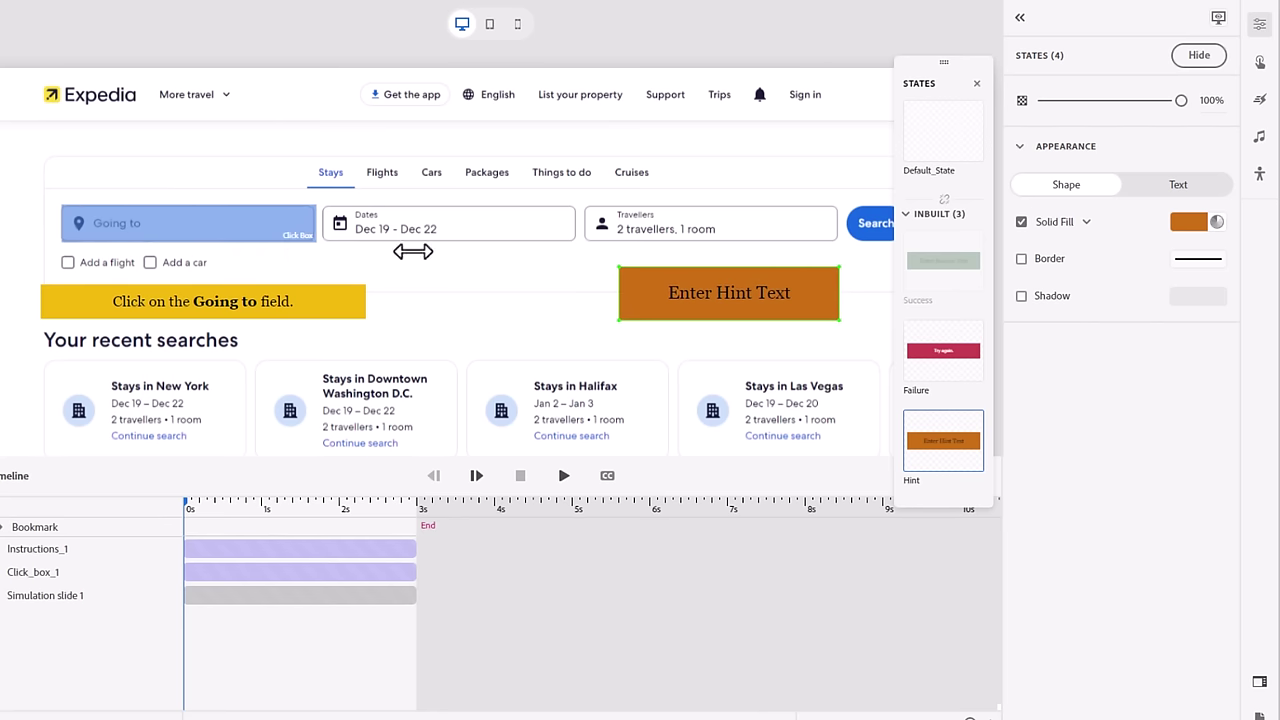
pyautogui.doubleClick(752, 300)
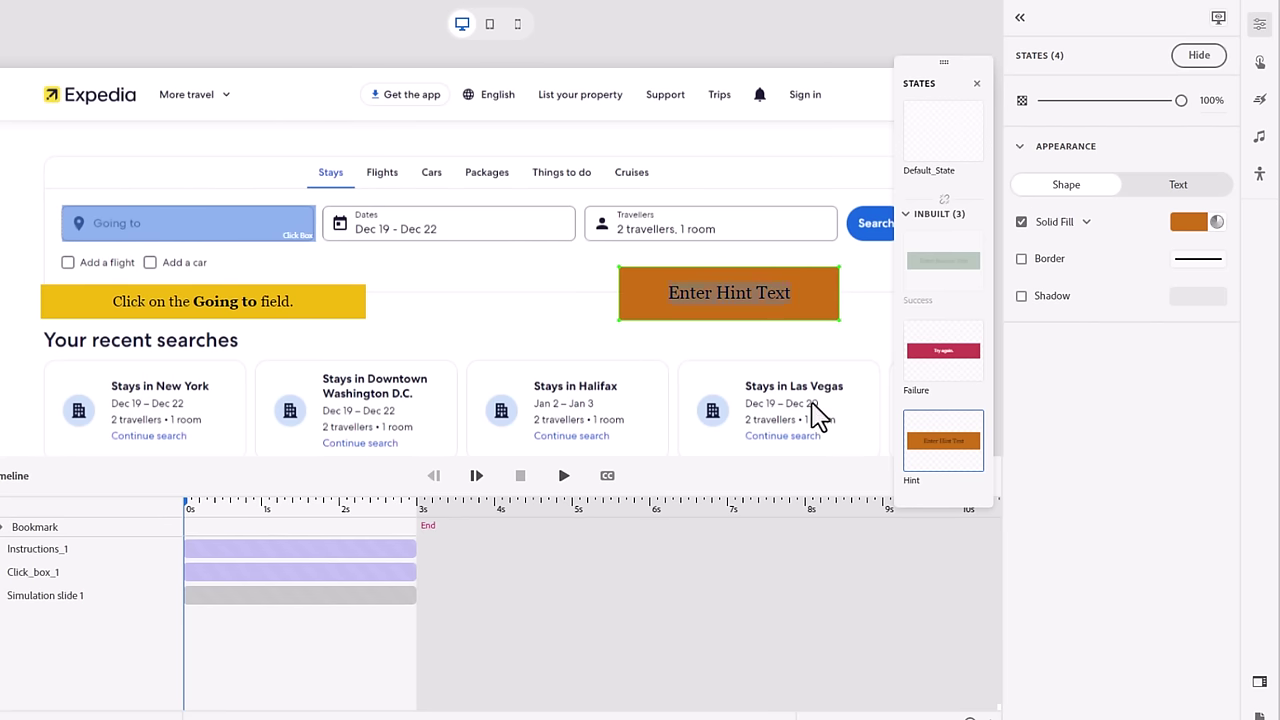
pyautogui.write("You're getting")
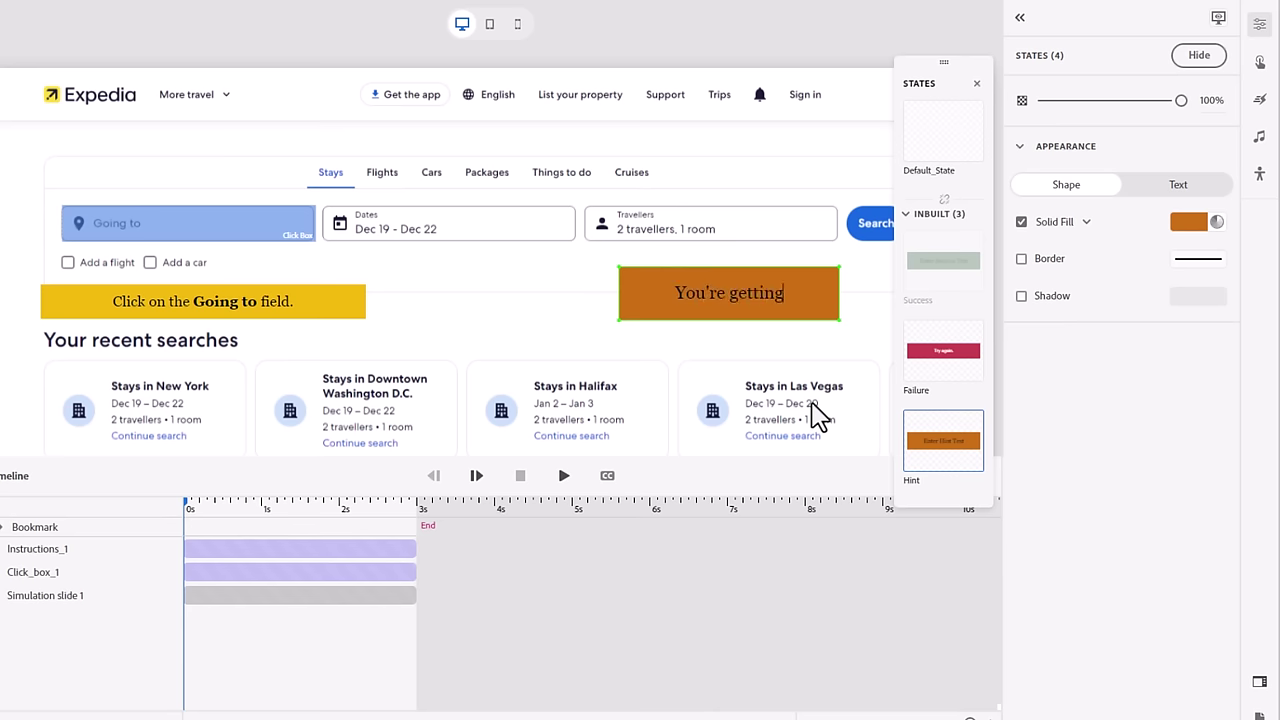
pyautogui.write(' warmer.')
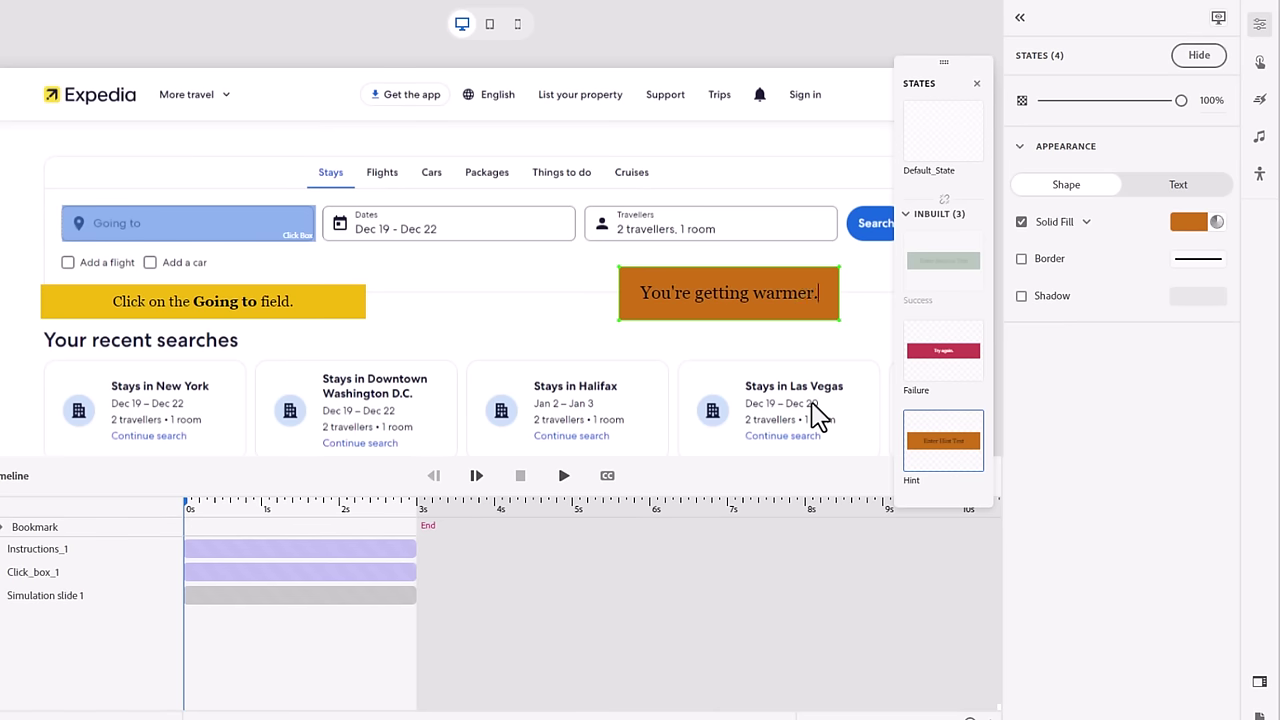
# Step: Apply the Subheading 6 style to the hint caption and close the caption states
pyautogui.click(1184, 186)
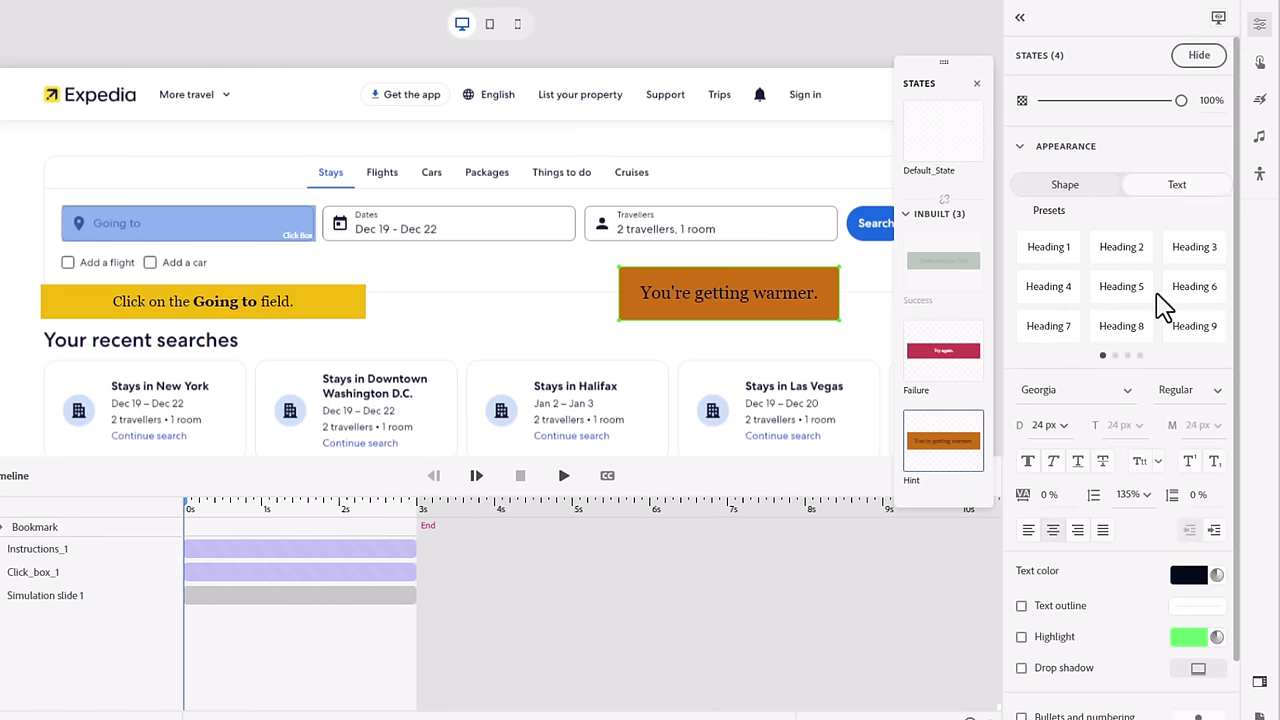
pyautogui.click(1127, 355)
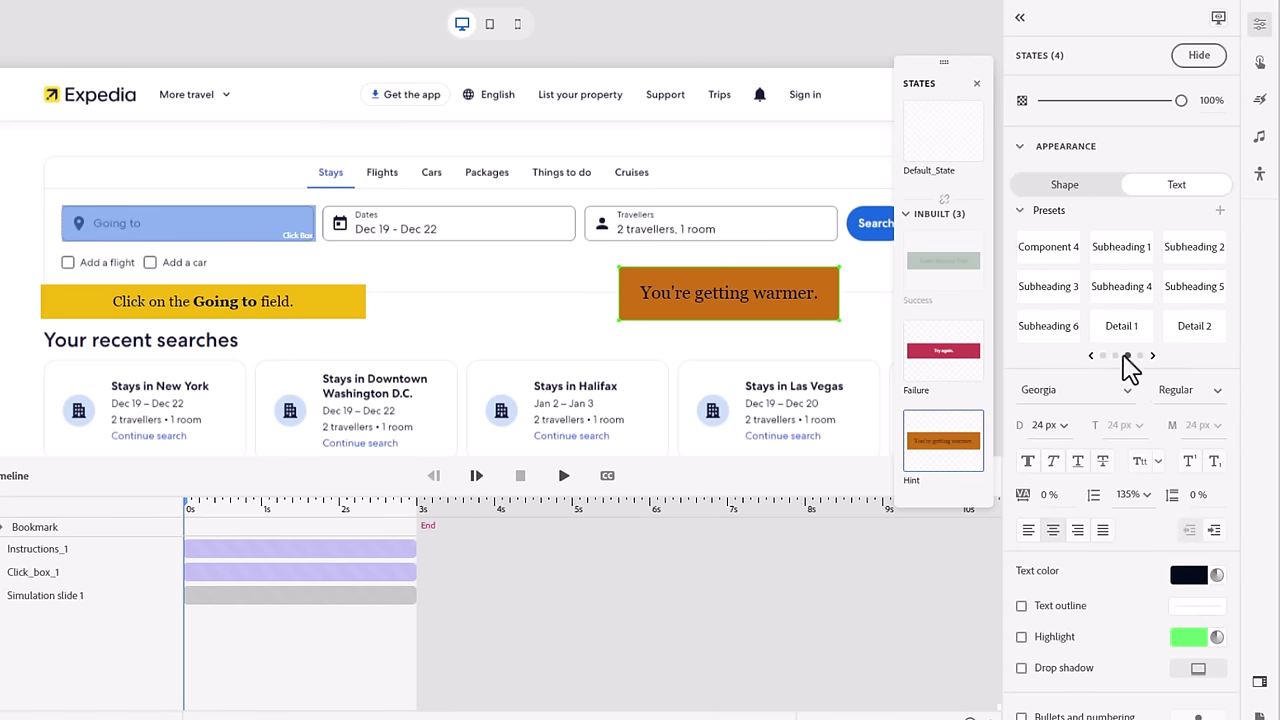
pyautogui.click(1050, 327)
pyautogui.click(750, 358)
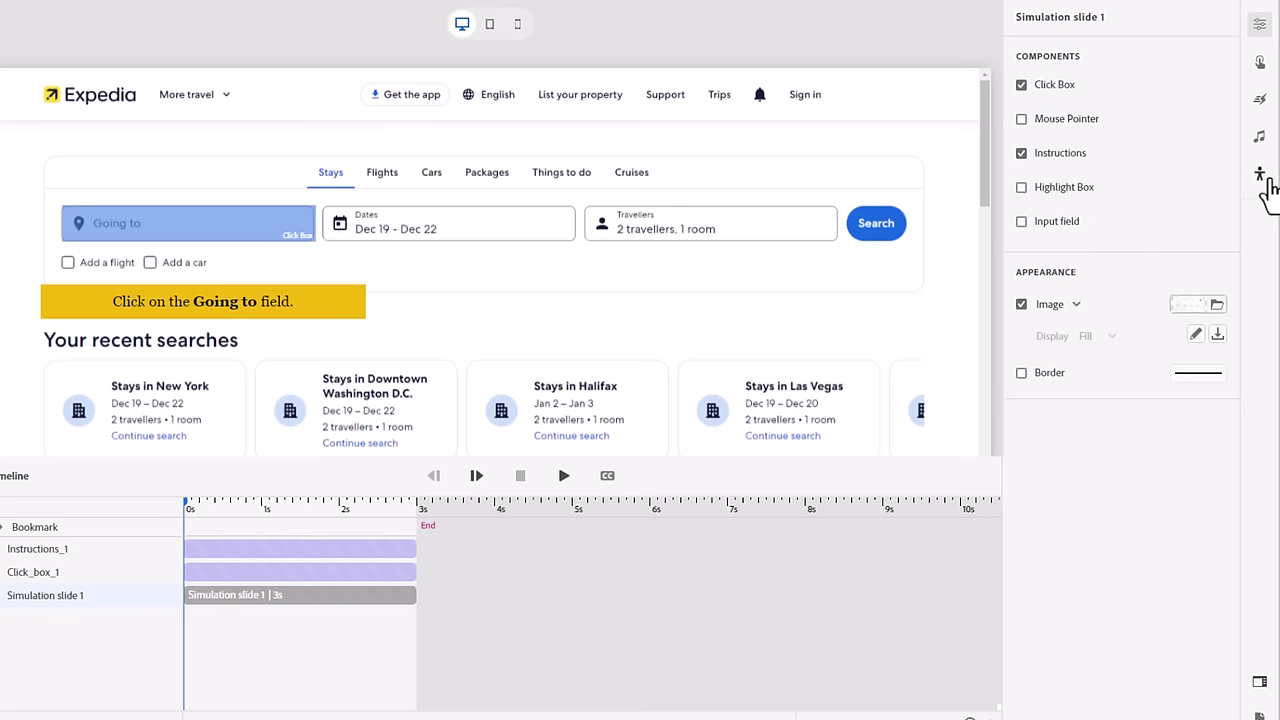
# Step: Import CZ-1.mp3 from Downloads as the slide audio for Simulation slide 1
pyautogui.click(1260, 140)
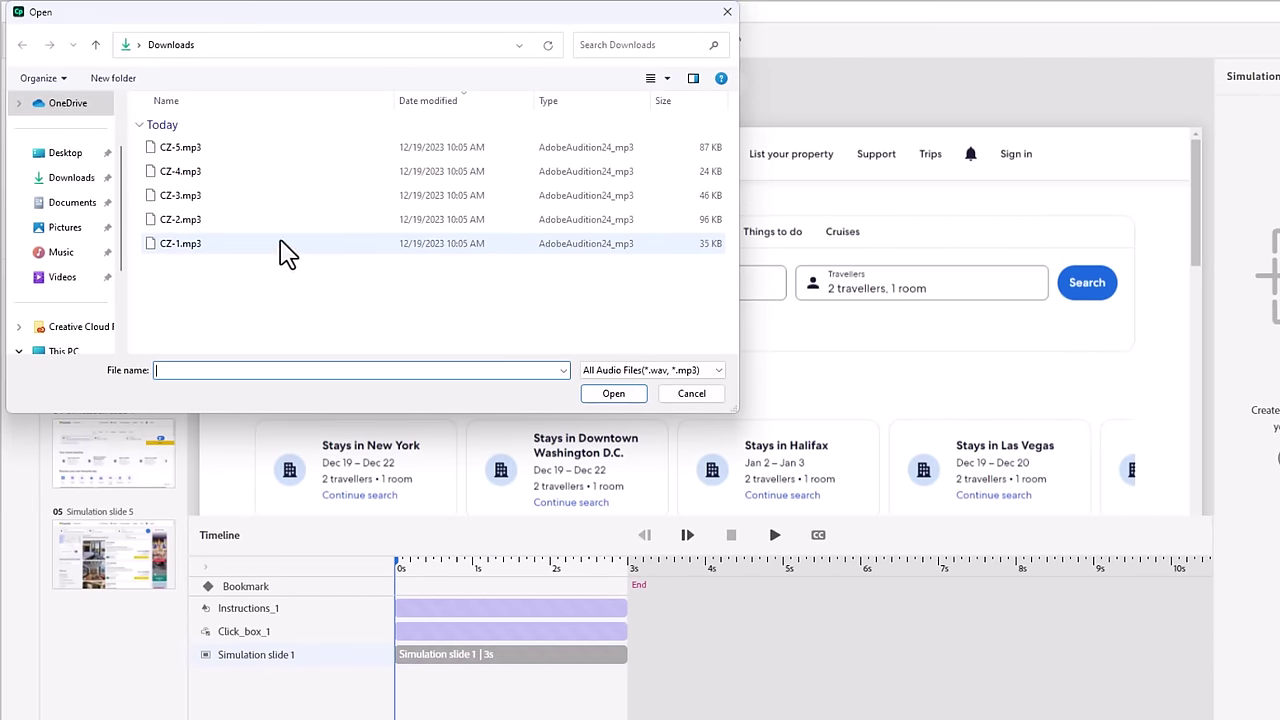
pyautogui.click(190, 259)
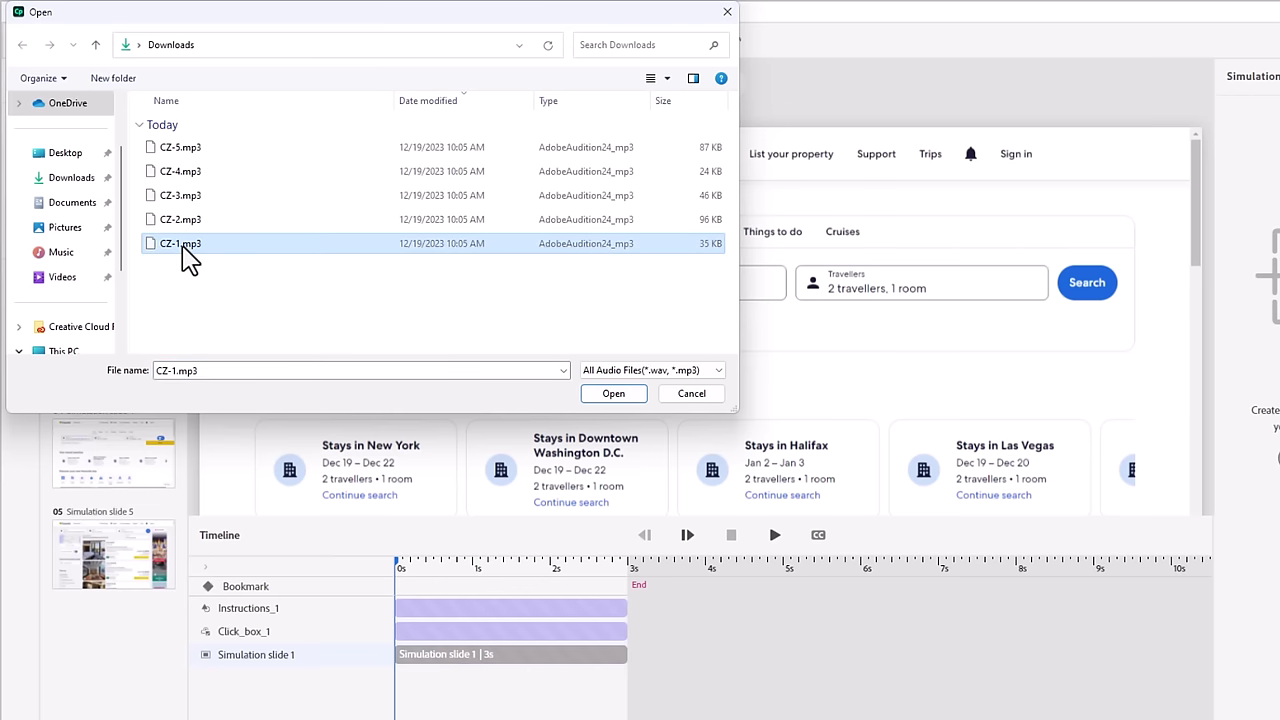
pyautogui.click(617, 393)
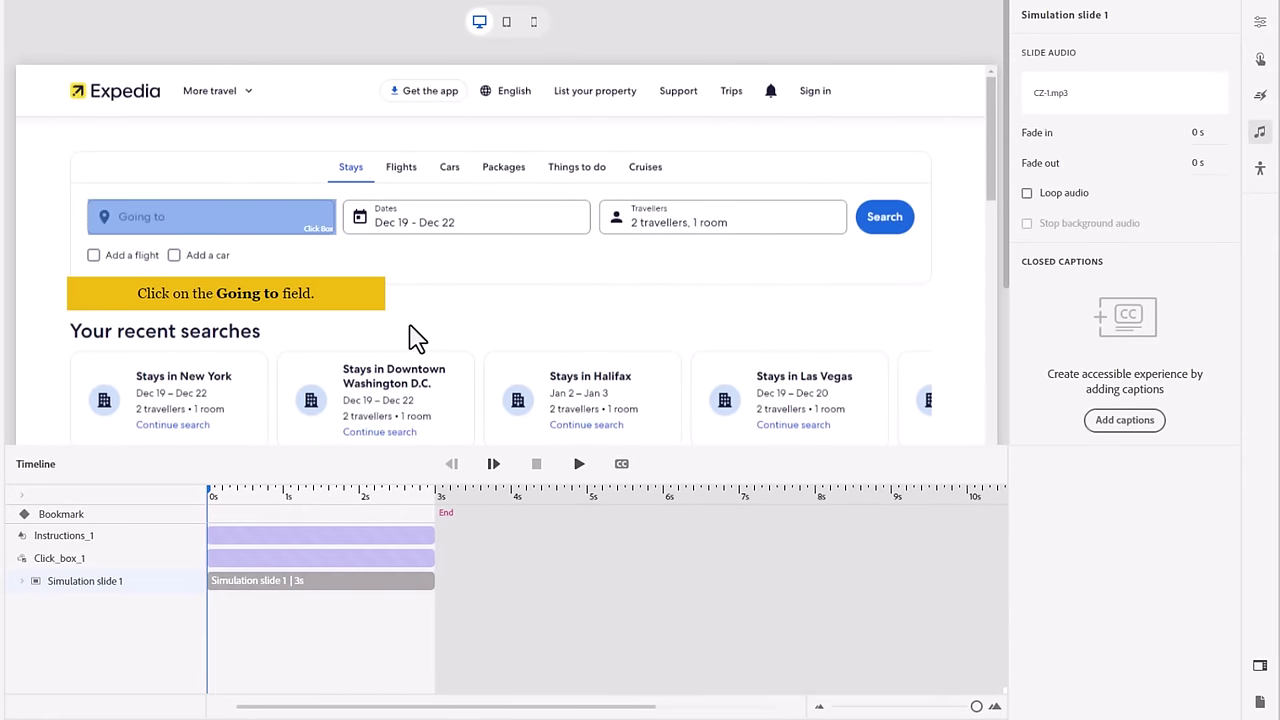